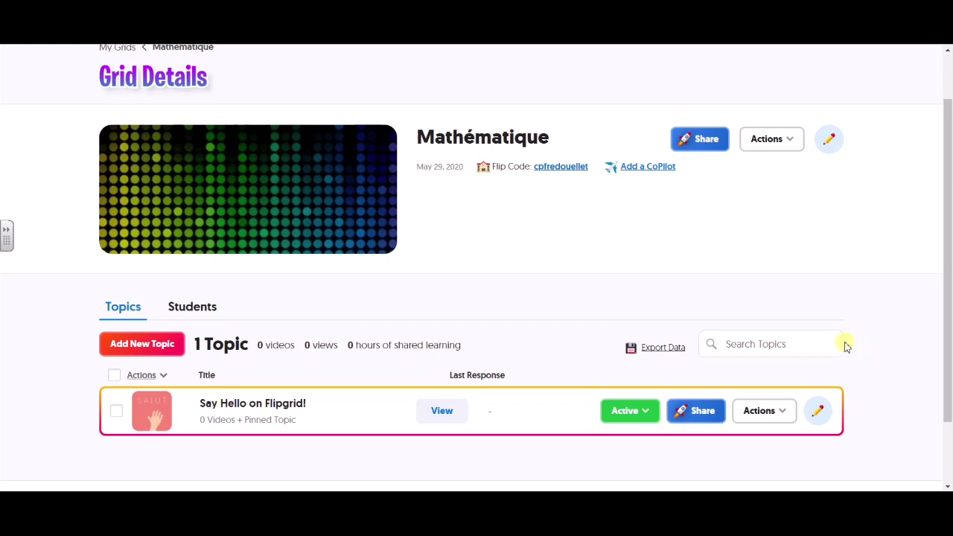
Start a new topic in the Mathématique grid titled 'Formule de Héron'
{"action": "scroll", "coordinate": [723, 352], "scroll_direction": "up", "scroll_amount": 1}
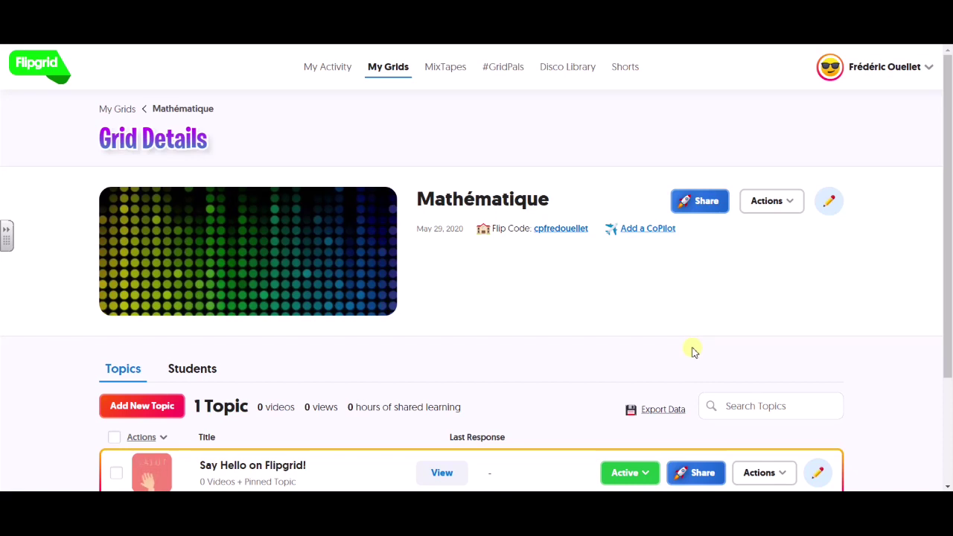
{"action": "scroll", "coordinate": [656, 365], "scroll_direction": "down", "scroll_amount": 1}
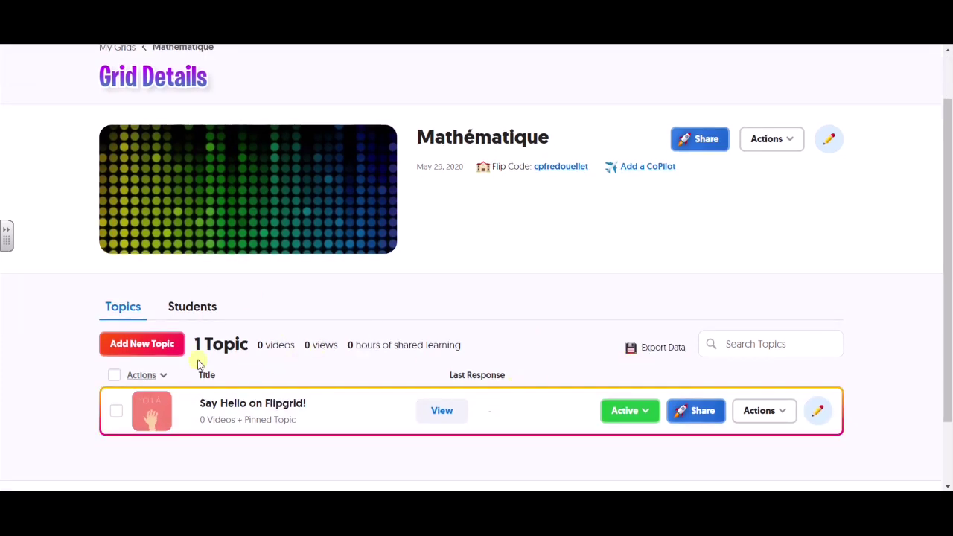
{"action": "left_click", "coordinate": [139, 346]}
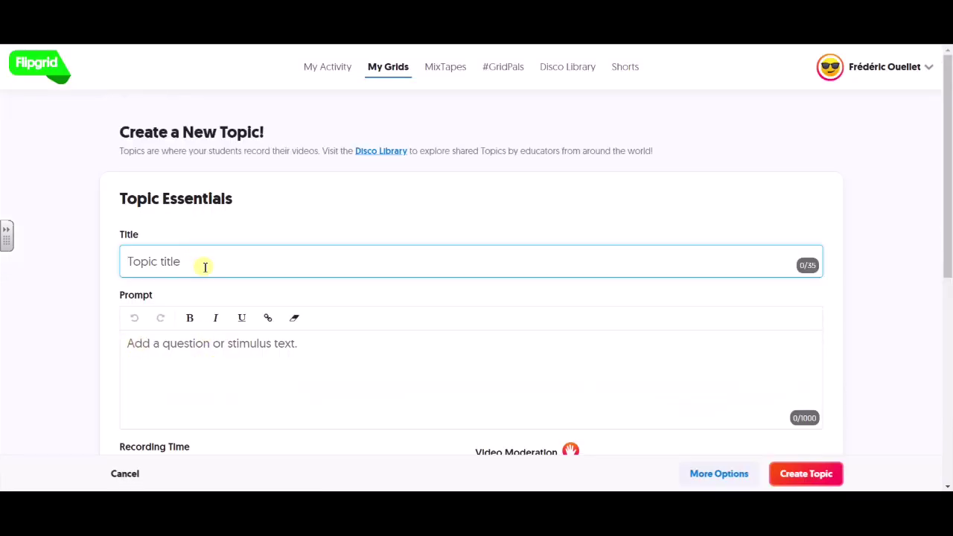
{"action": "type", "text": "Formule de Héron"}
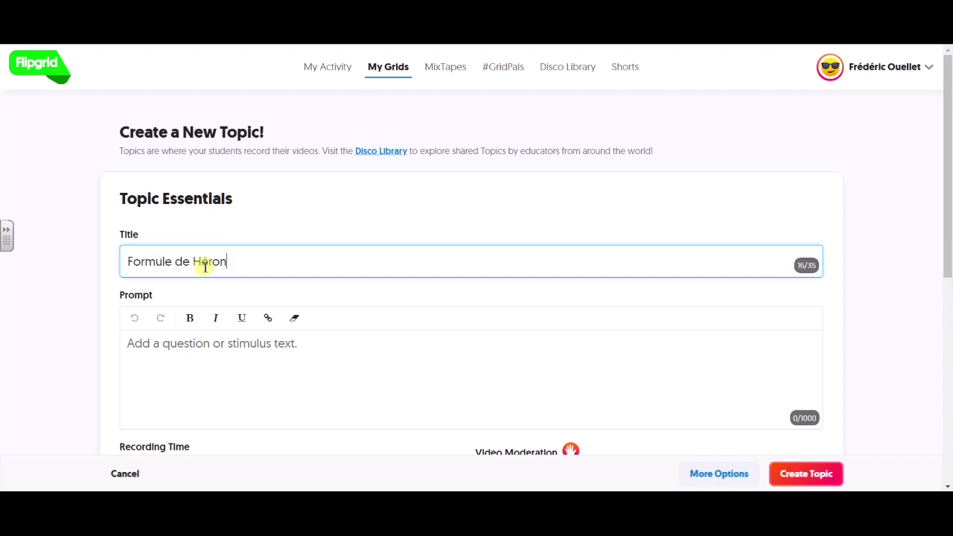
Write the prompt asking when Héron's formula is used and how it applies
{"action": "left_click", "coordinate": [354, 343]}
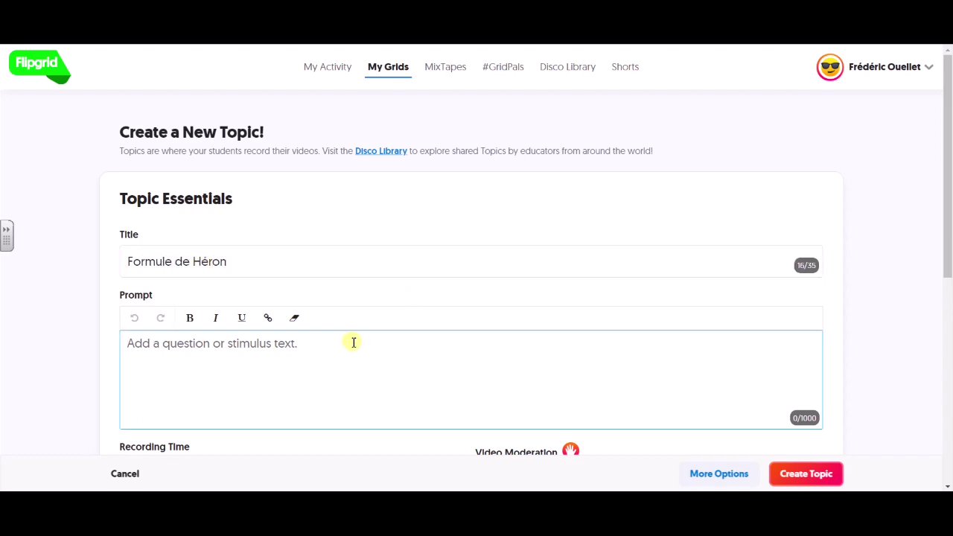
{"action": "type", "text": "D"}
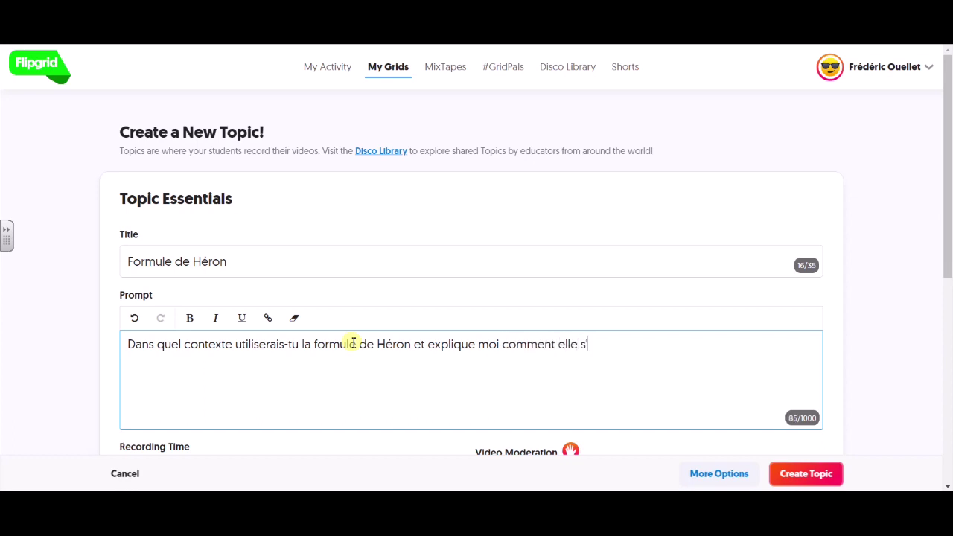
{"action": "type", "text": "applique."}
Set the topic's recording time to 10 minutes and turn on video moderation
{"action": "scroll", "coordinate": [426, 400], "scroll_direction": "down", "scroll_amount": 2}
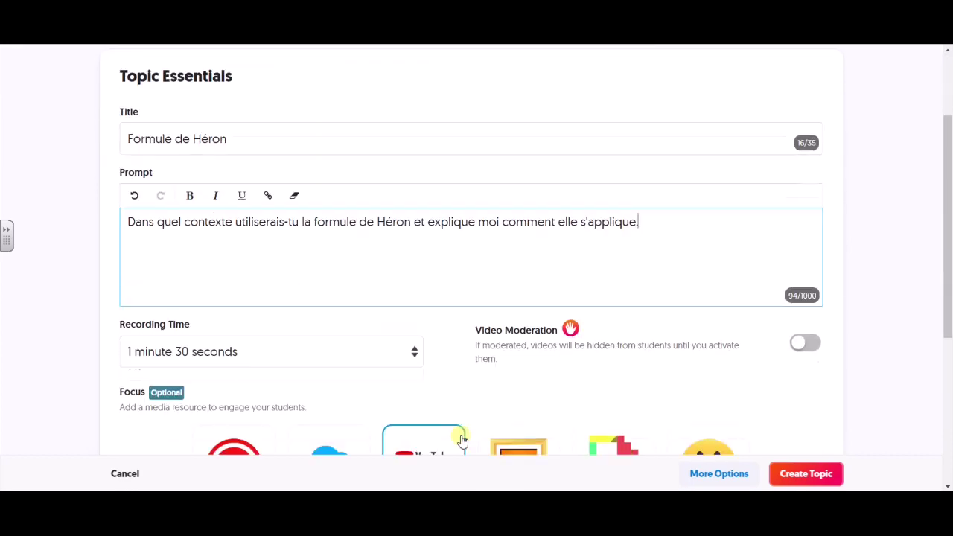
{"action": "left_click", "coordinate": [415, 353]}
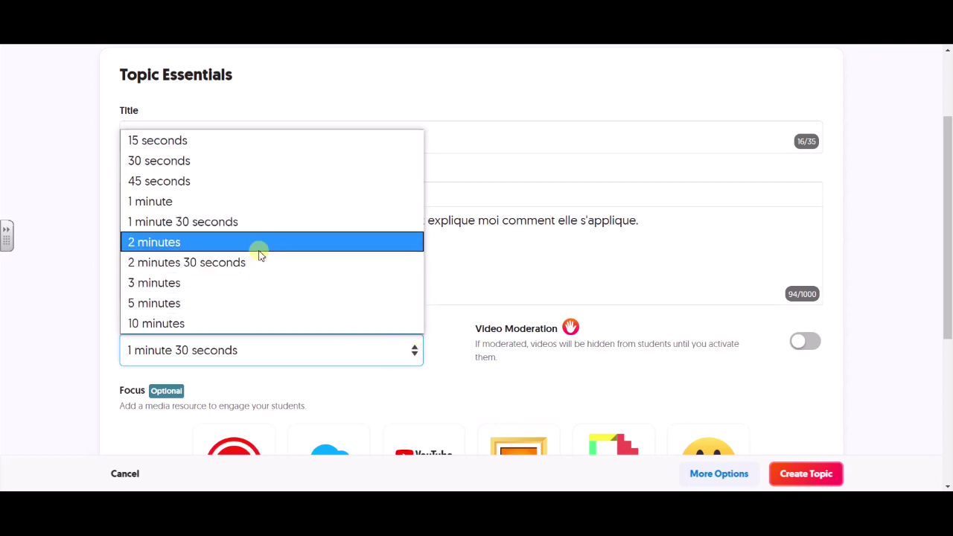
{"action": "left_click", "coordinate": [182, 324]}
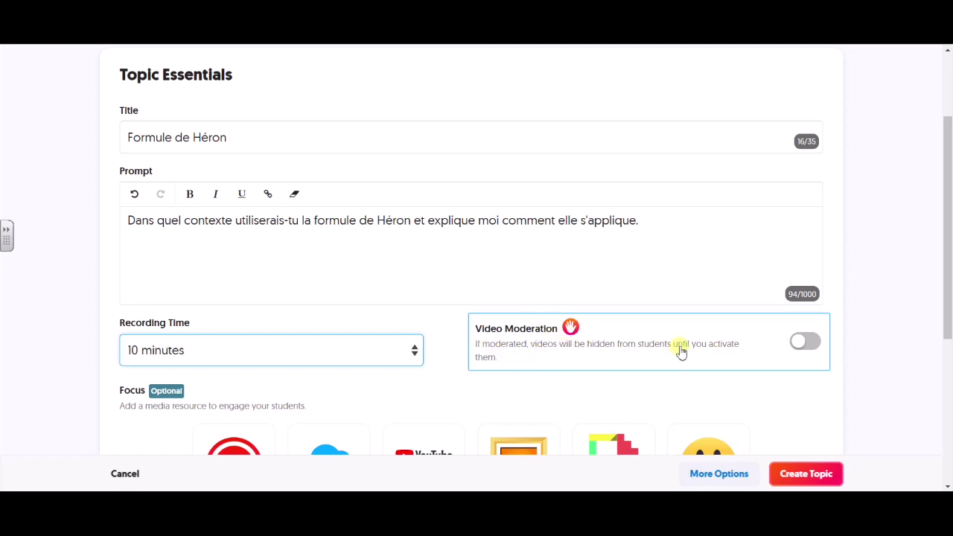
{"action": "left_click", "coordinate": [811, 347]}
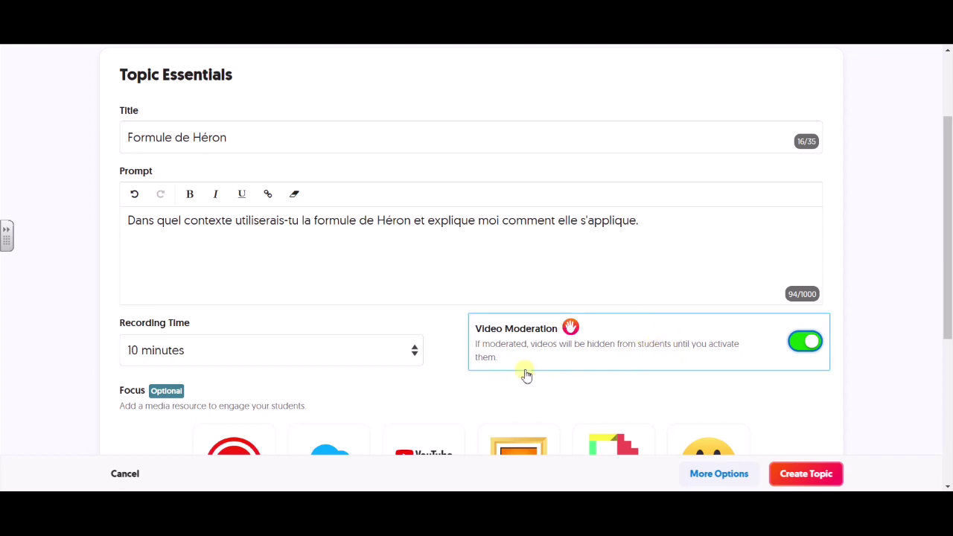
Create the Formule de Héron topic
{"action": "scroll", "coordinate": [565, 362], "scroll_direction": "down", "scroll_amount": 3}
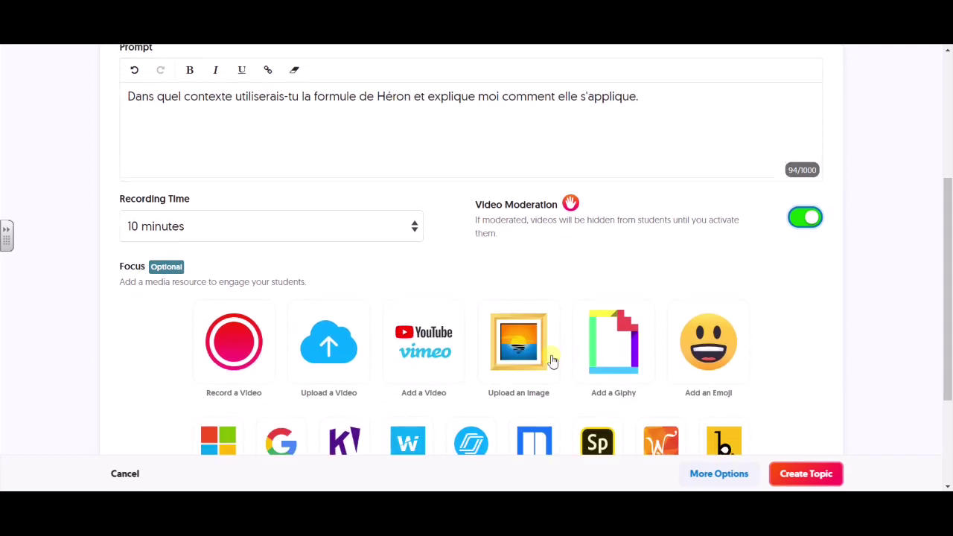
{"action": "scroll", "coordinate": [552, 361], "scroll_direction": "down", "scroll_amount": 2}
{"action": "scroll", "coordinate": [596, 345], "scroll_direction": "down", "scroll_amount": 2}
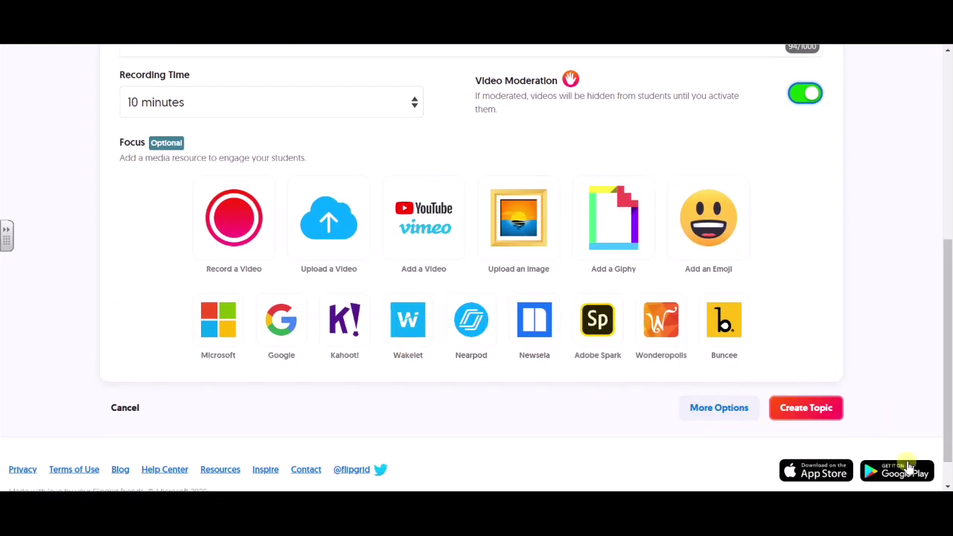
{"action": "left_click", "coordinate": [821, 415]}
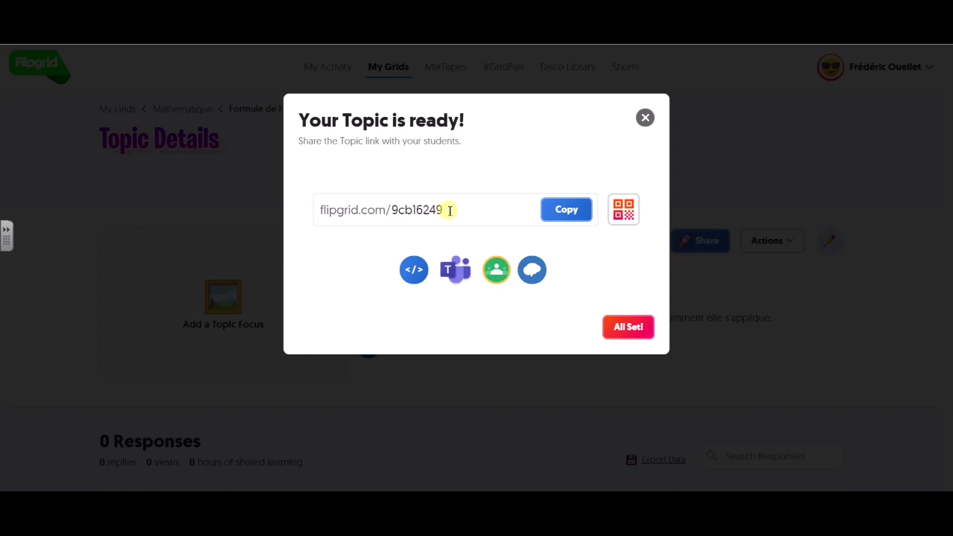
Copy the new topic's share link, close the ready dialog, and switch to Microsoft Teams
{"action": "left_click", "coordinate": [574, 214]}
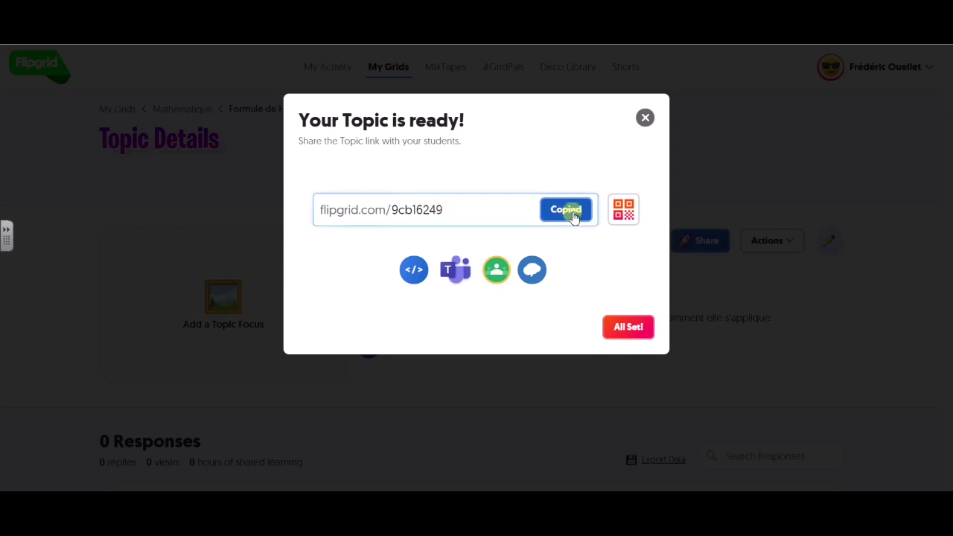
{"action": "left_click_drag", "start_coordinate": [461, 208], "coordinate": [310, 211]}
{"action": "left_click", "coordinate": [230, 215]}
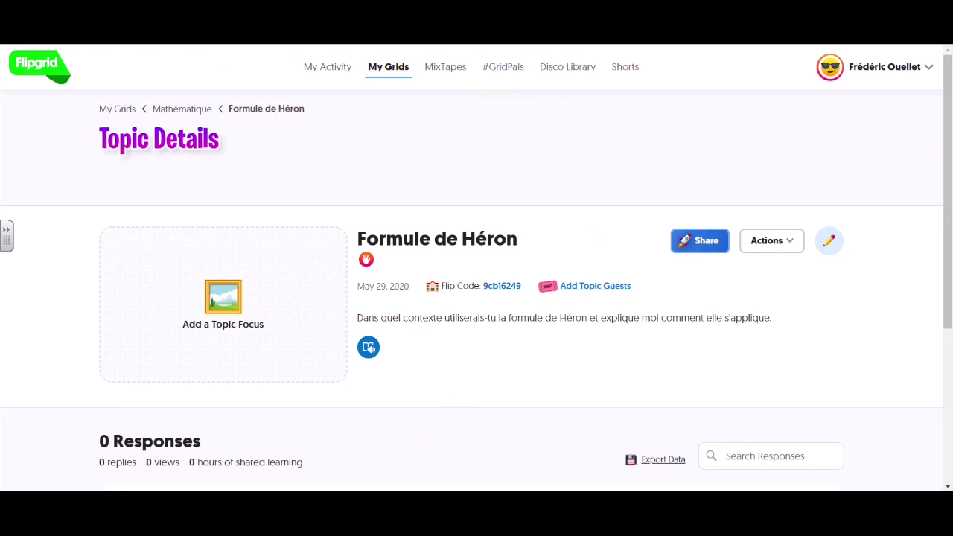
{"action": "left_click", "coordinate": [380, 507]}
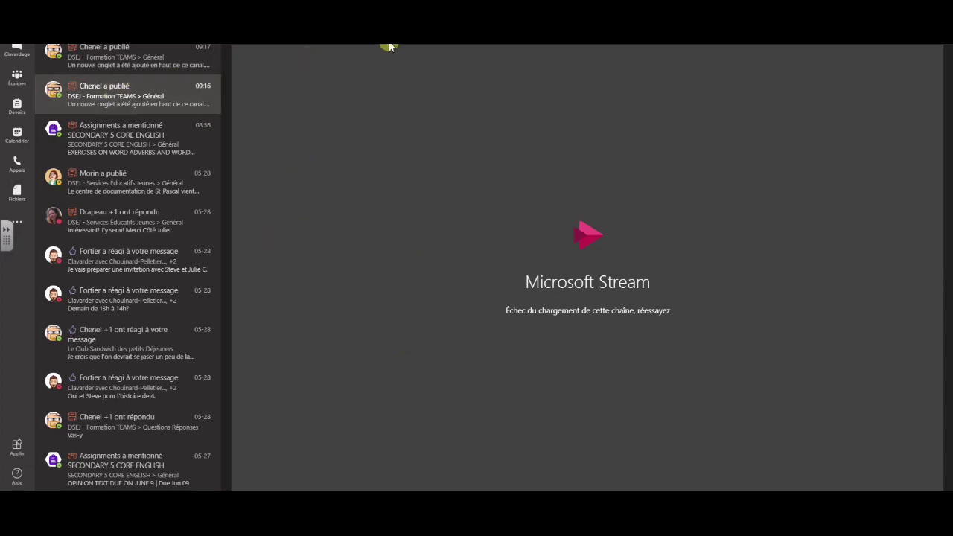
Add the Flipgrid app to the class team's Général channel and start configuring its tab
{"action": "left_click", "coordinate": [17, 78]}
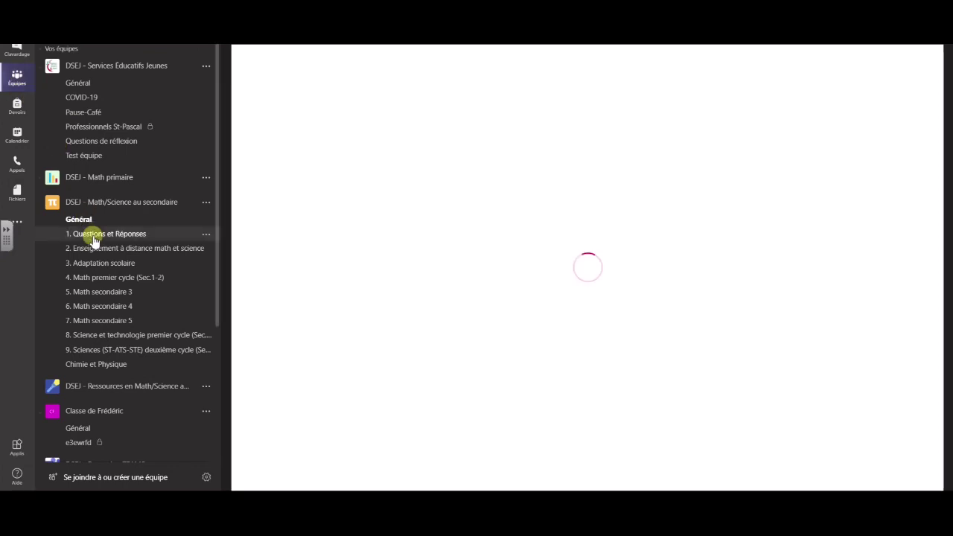
{"action": "left_click", "coordinate": [131, 429]}
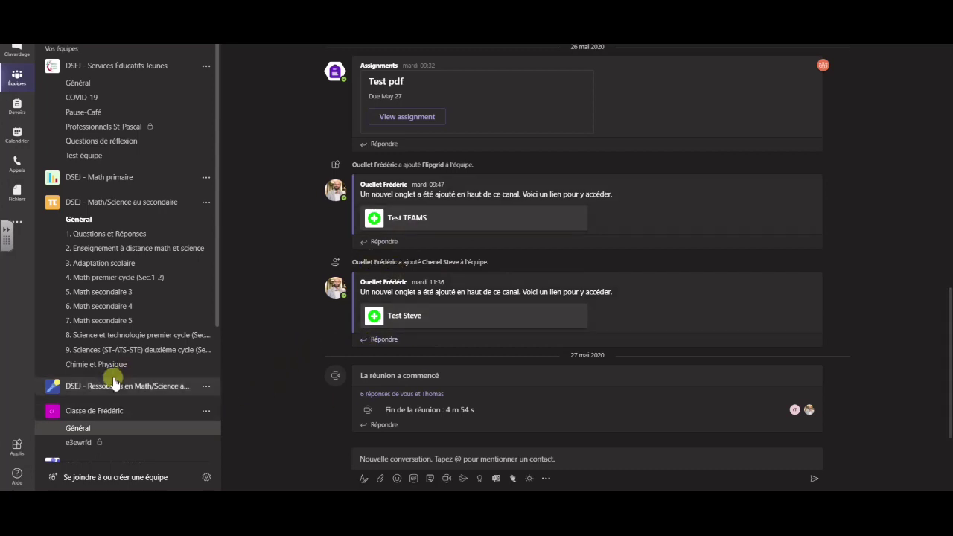
{"action": "left_click", "coordinate": [17, 450]}
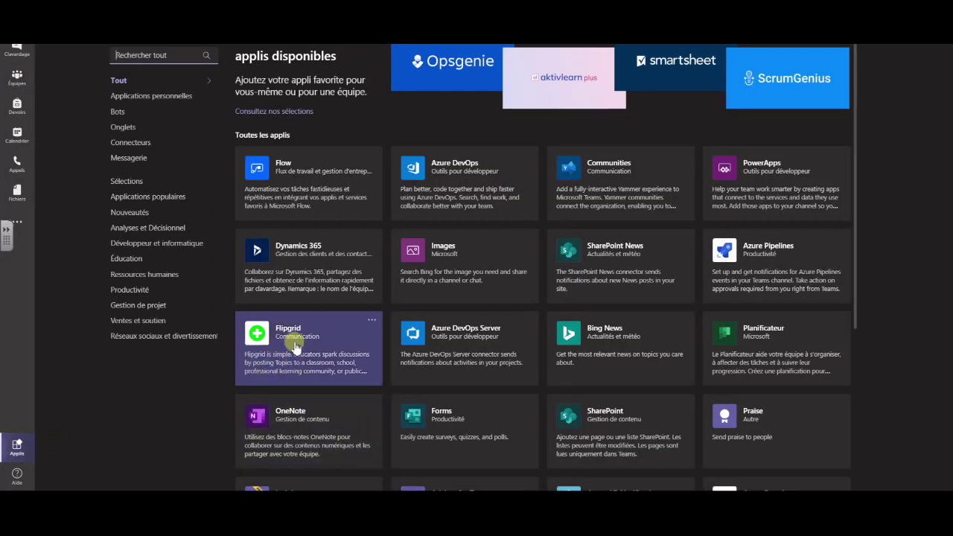
{"action": "left_click", "coordinate": [286, 336]}
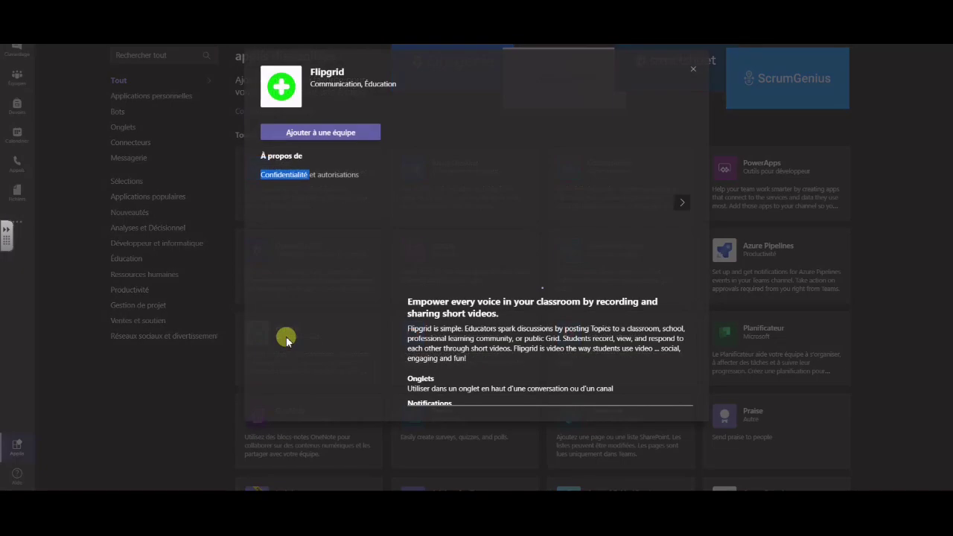
{"action": "left_click", "coordinate": [320, 133]}
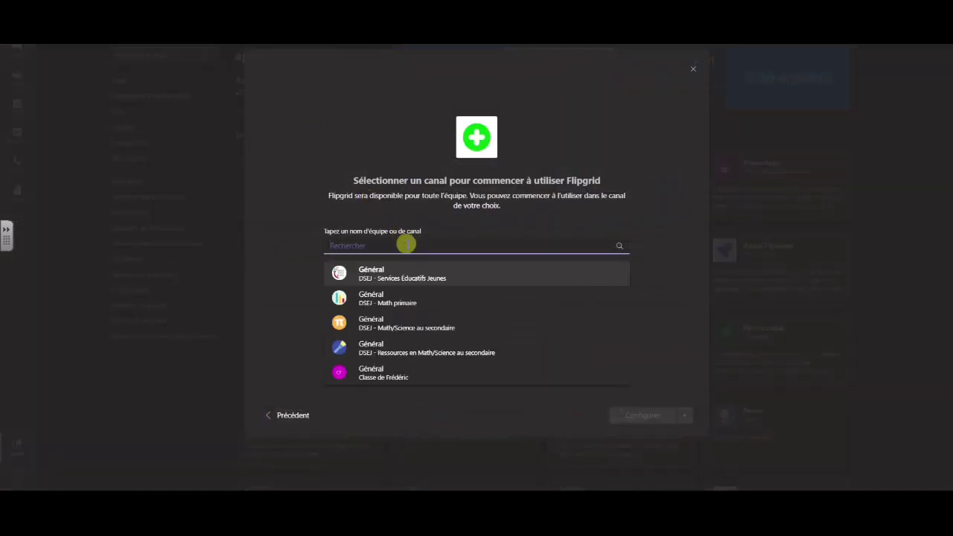
{"action": "type", "text": "Clas"}
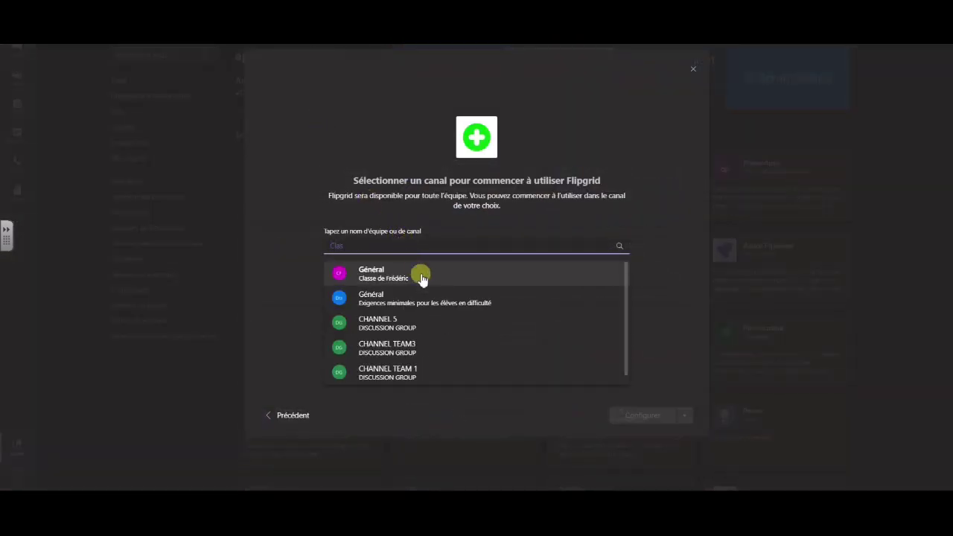
{"action": "left_click", "coordinate": [423, 275]}
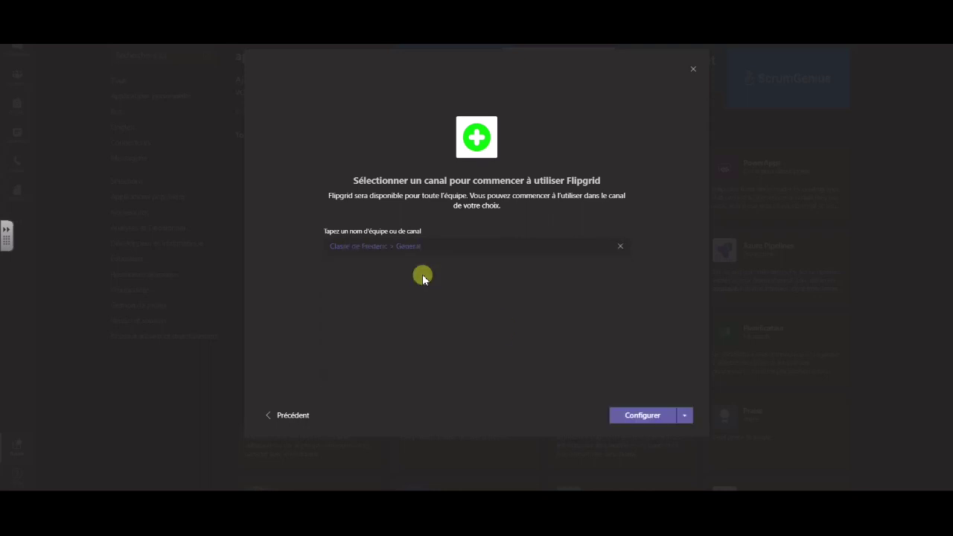
{"action": "left_click", "coordinate": [635, 415]}
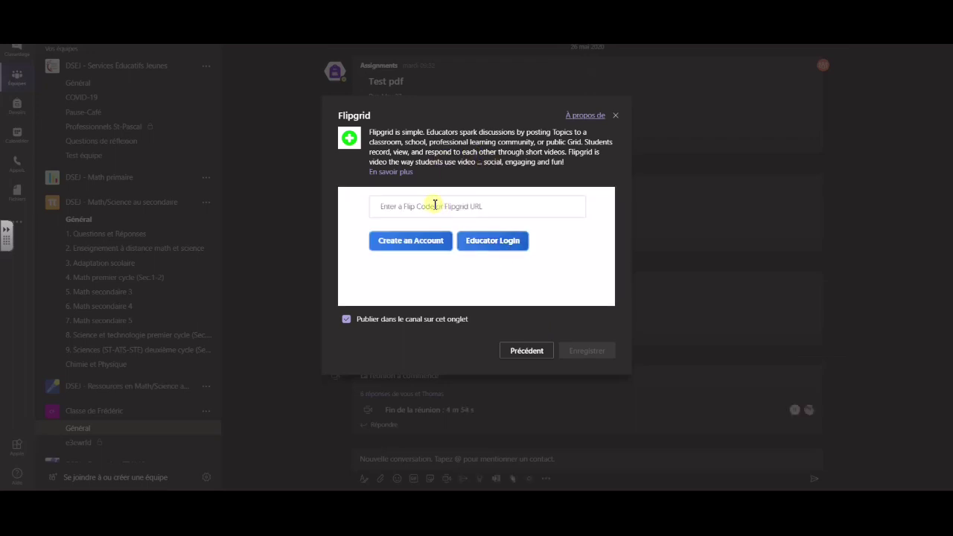
Paste the Formule de Héron topic link as the Flip Code and save the tab
{"action": "left_click", "coordinate": [520, 216]}
{"action": "key", "text": "ctrl+v"}
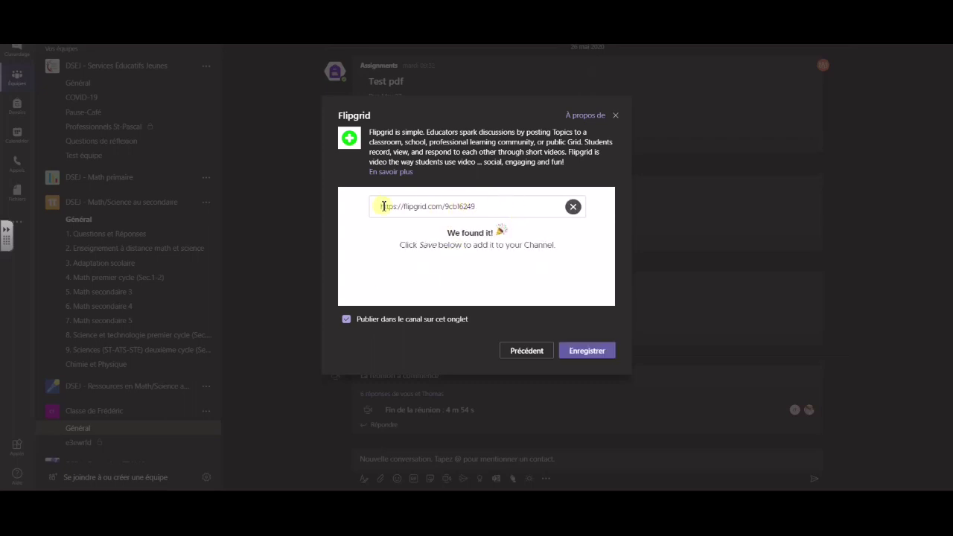
{"action": "left_click", "coordinate": [586, 352]}
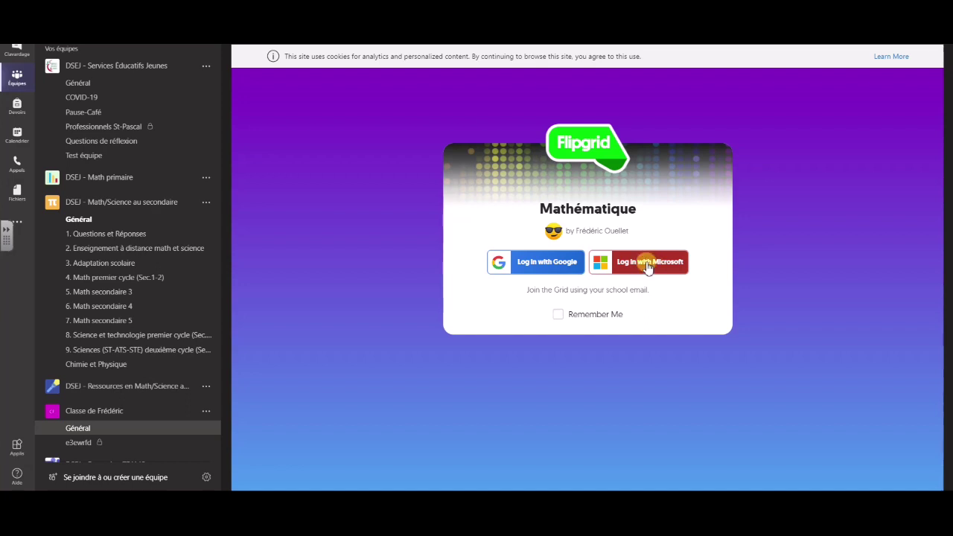
Sign in with the teacher's Microsoft account e-mail and password, choosing to stay signed in
{"action": "left_click", "coordinate": [648, 266]}
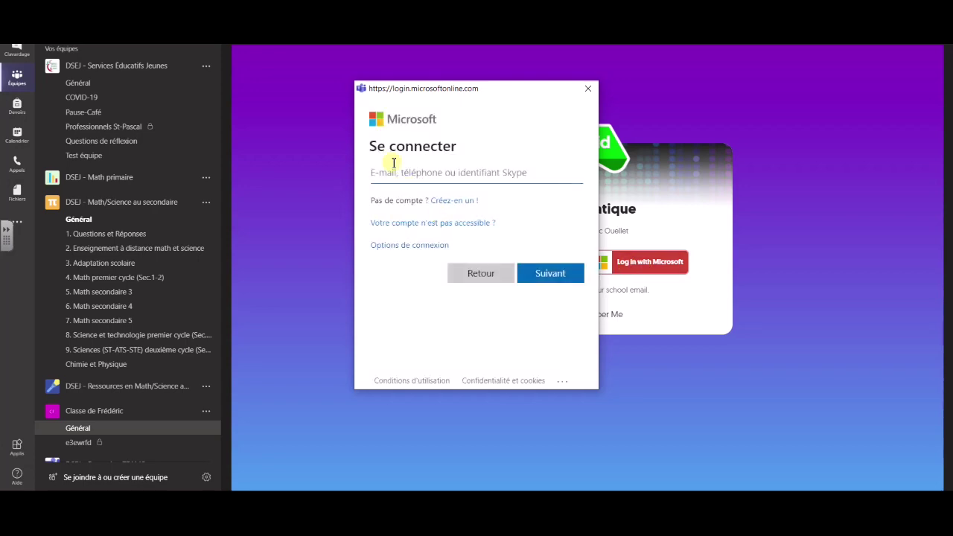
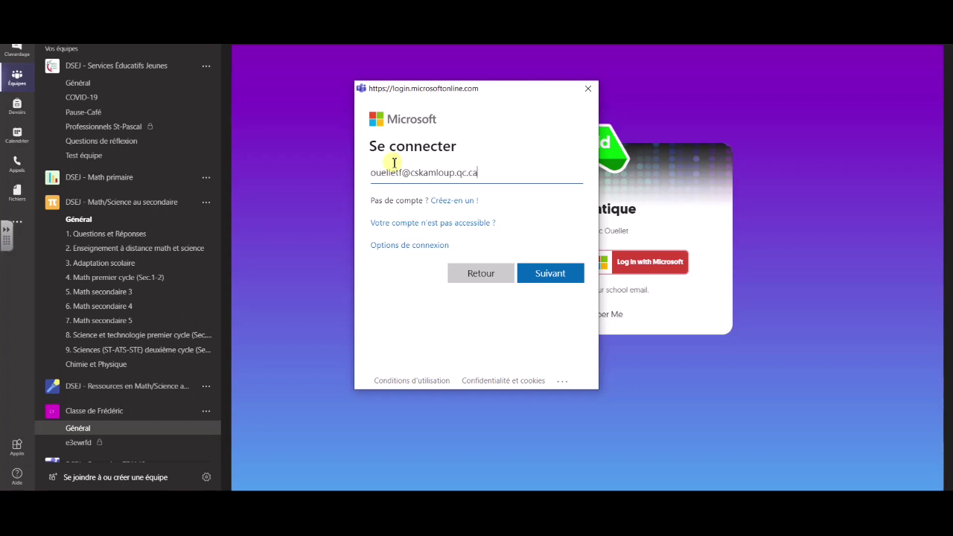
{"action": "key", "text": "Return"}
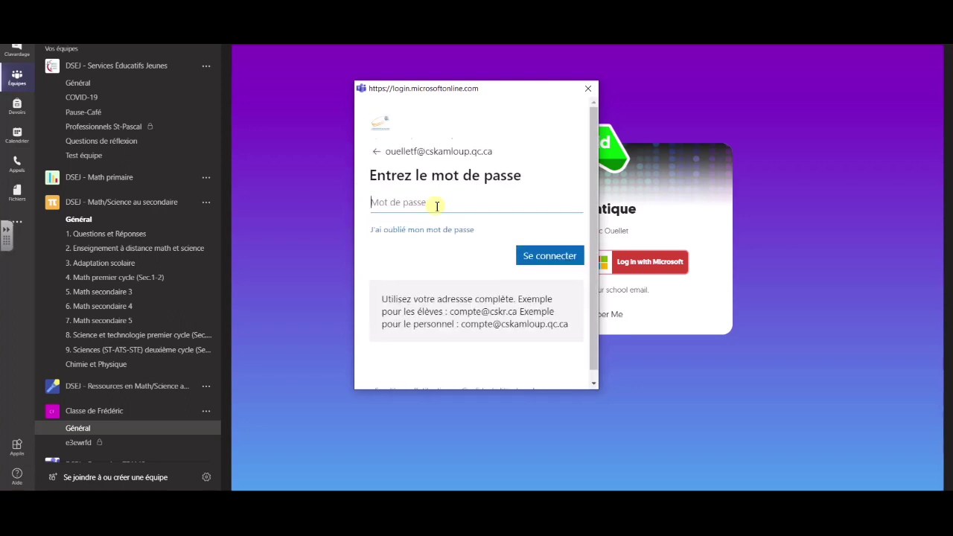
{"action": "type", "text": "•••"}
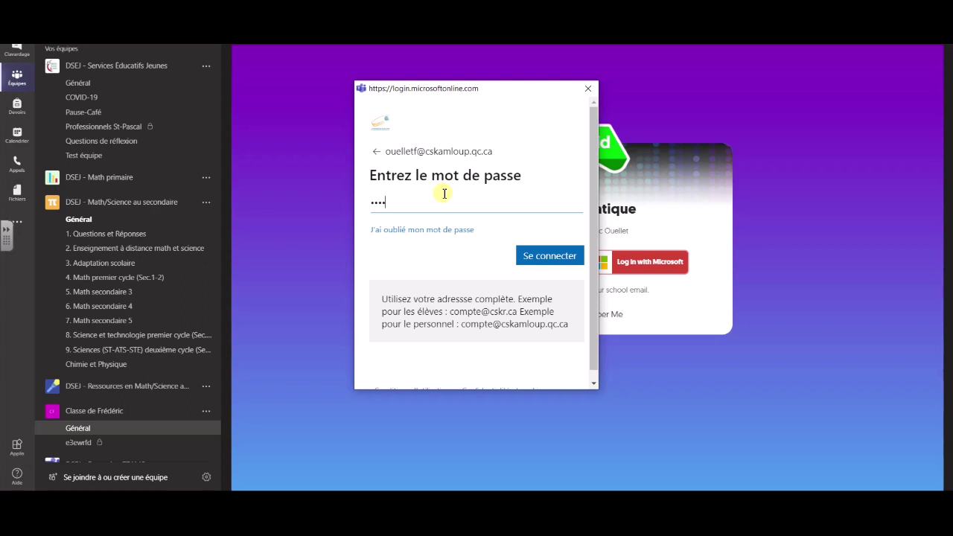
{"action": "type", "text": "••••••••"}
{"action": "key", "text": "Return"}
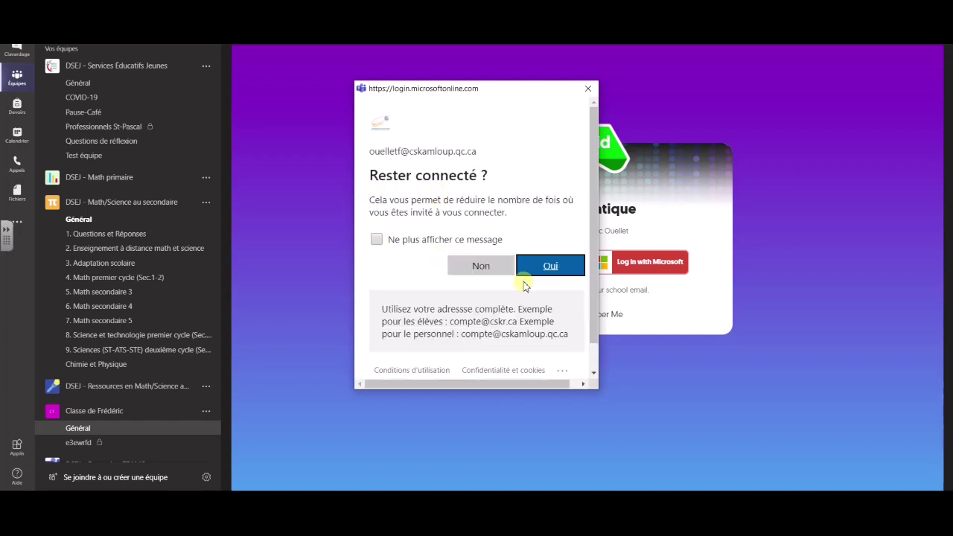
{"action": "left_click", "coordinate": [550, 269]}
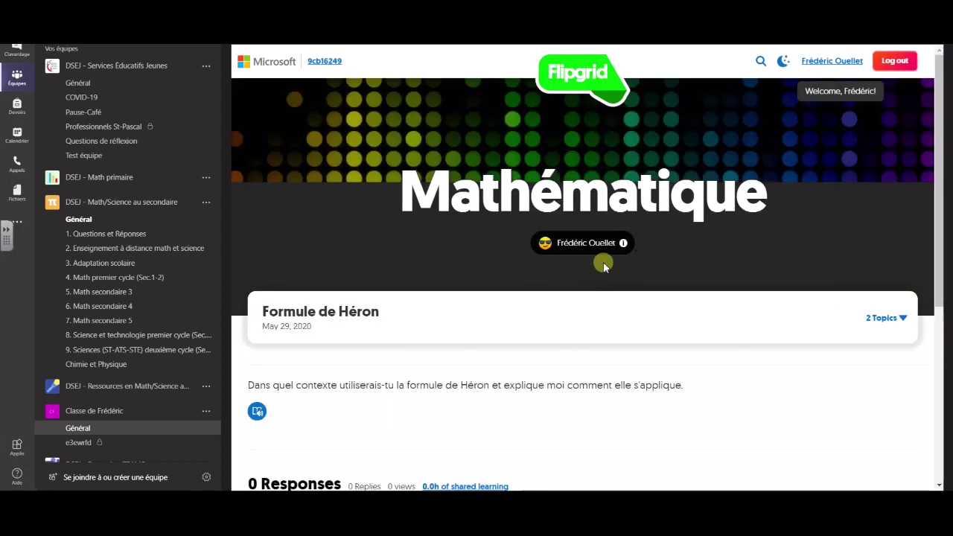
{"action": "scroll", "coordinate": [615, 270], "scroll_direction": "down", "scroll_amount": 3}
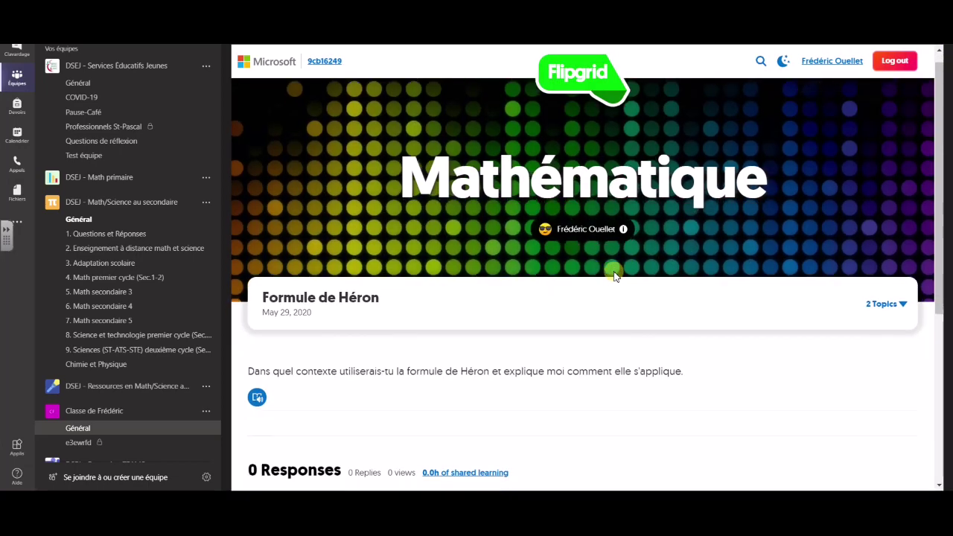
{"action": "scroll", "coordinate": [583, 244], "scroll_direction": "up", "scroll_amount": 2}
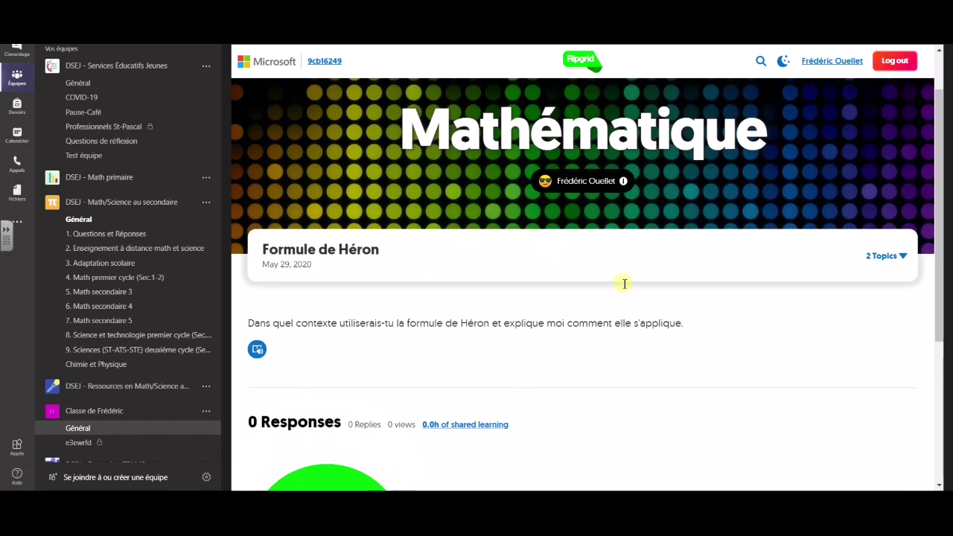
{"action": "scroll", "coordinate": [514, 237], "scroll_direction": "down", "scroll_amount": 3}
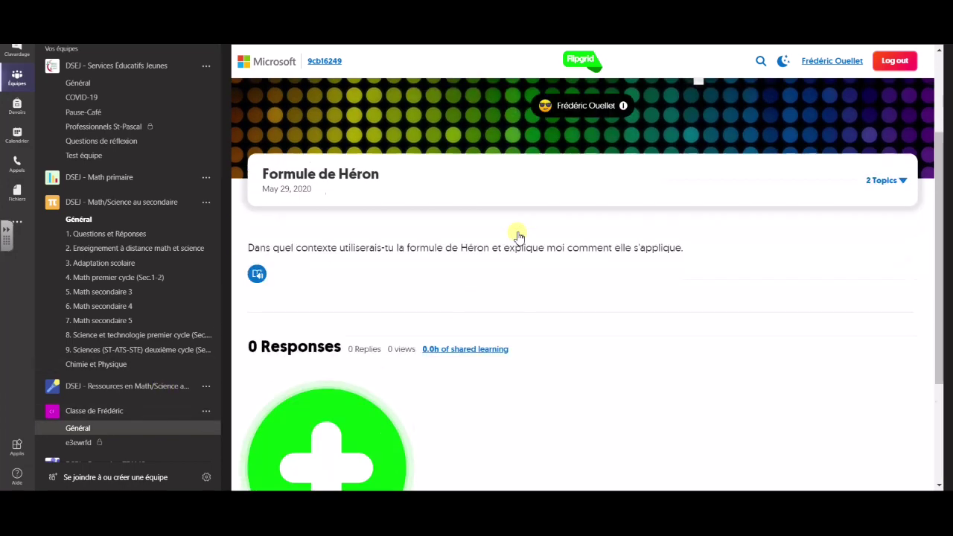
{"action": "scroll", "coordinate": [514, 241], "scroll_direction": "up", "scroll_amount": 4}
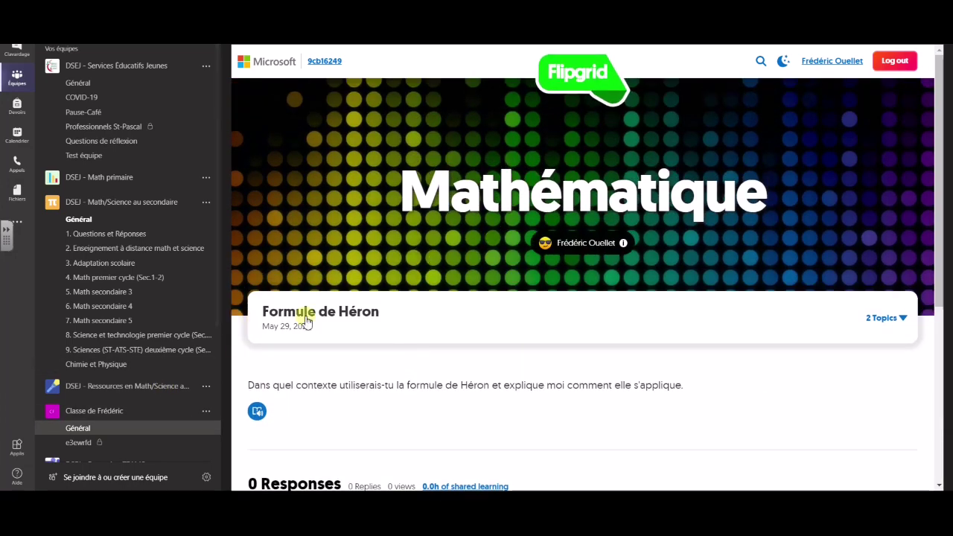
{"action": "scroll", "coordinate": [362, 351], "scroll_direction": "down", "scroll_amount": 2}
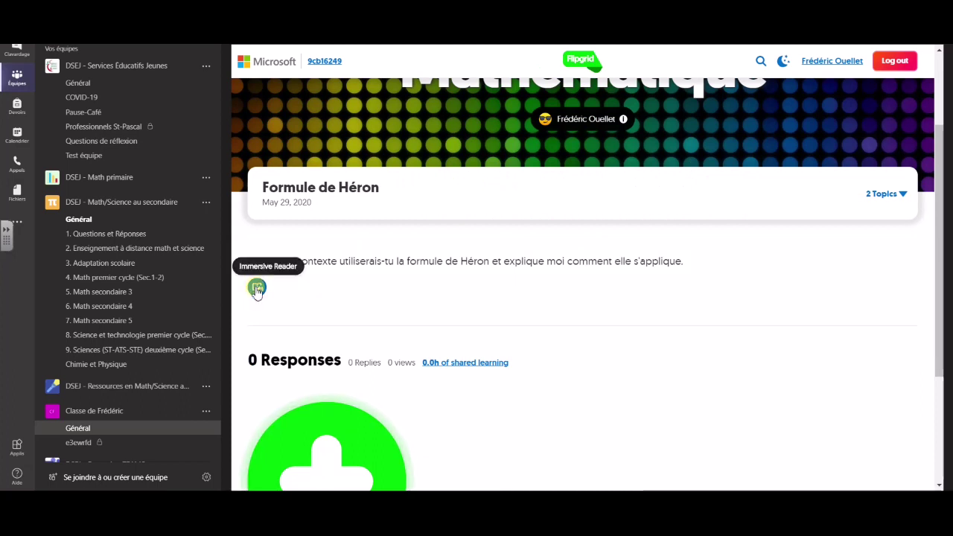
{"action": "left_click", "coordinate": [257, 291]}
{"action": "scroll", "coordinate": [491, 362], "scroll_direction": "down", "scroll_amount": 1}
{"action": "scroll", "coordinate": [492, 362], "scroll_direction": "down", "scroll_amount": 3}
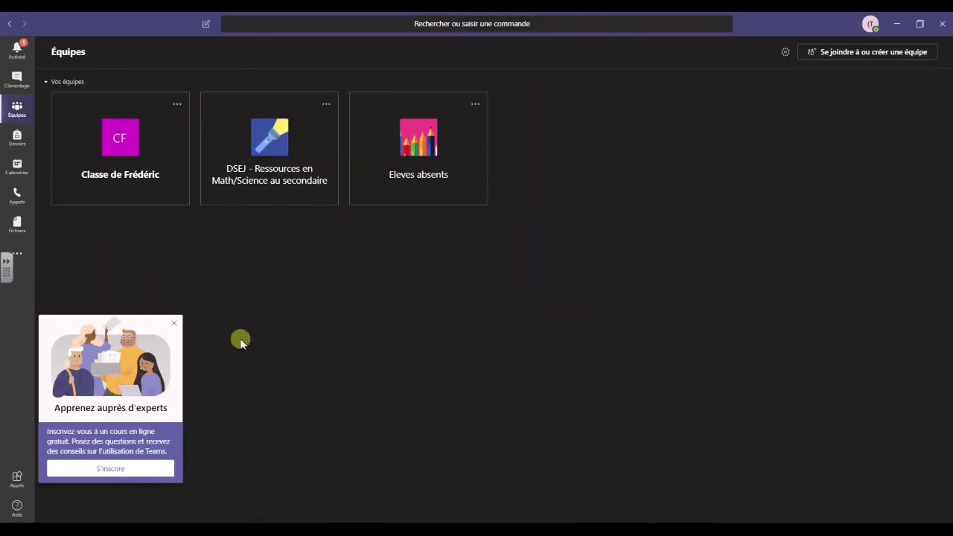
Dismiss the experts popup and open the Flipgrid tab in Classe de Frédéric's Général channel
{"action": "left_click", "coordinate": [175, 324]}
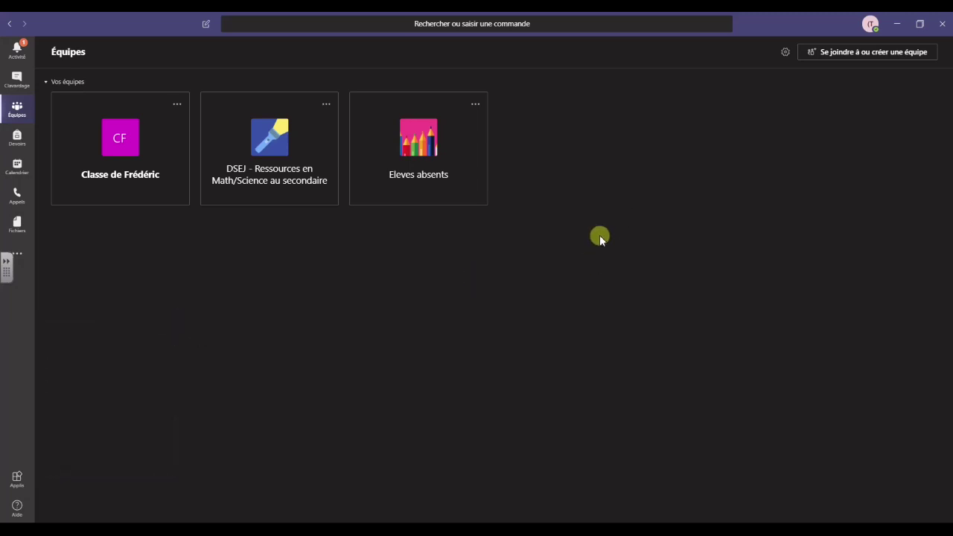
{"action": "left_click", "coordinate": [130, 152]}
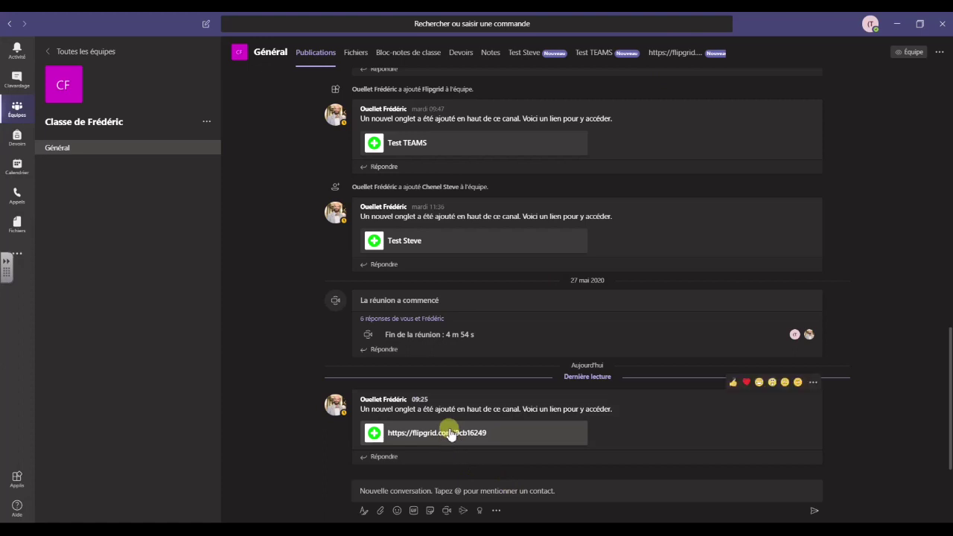
{"action": "left_click", "coordinate": [676, 54]}
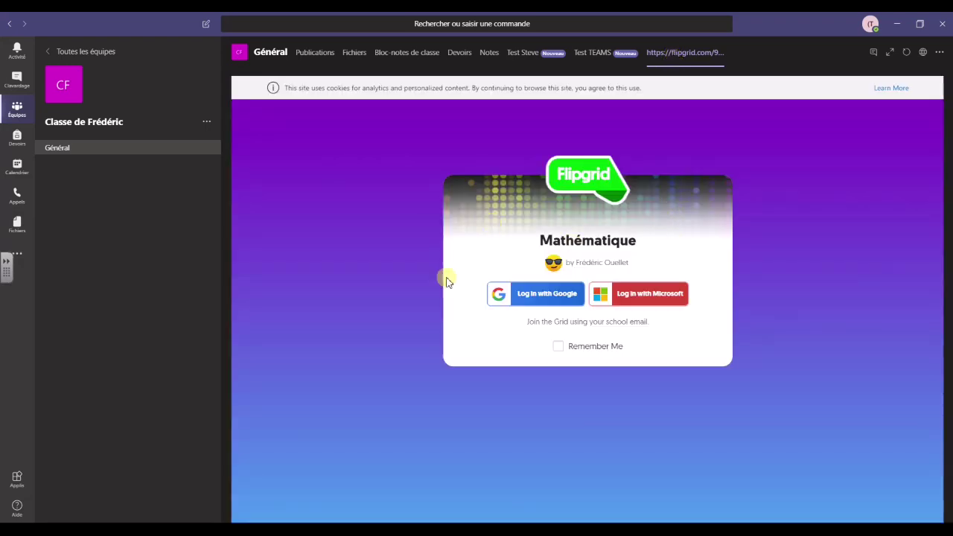
Log in with the student's school Microsoft e-mail and password, staying signed in
{"action": "left_click", "coordinate": [652, 295]}
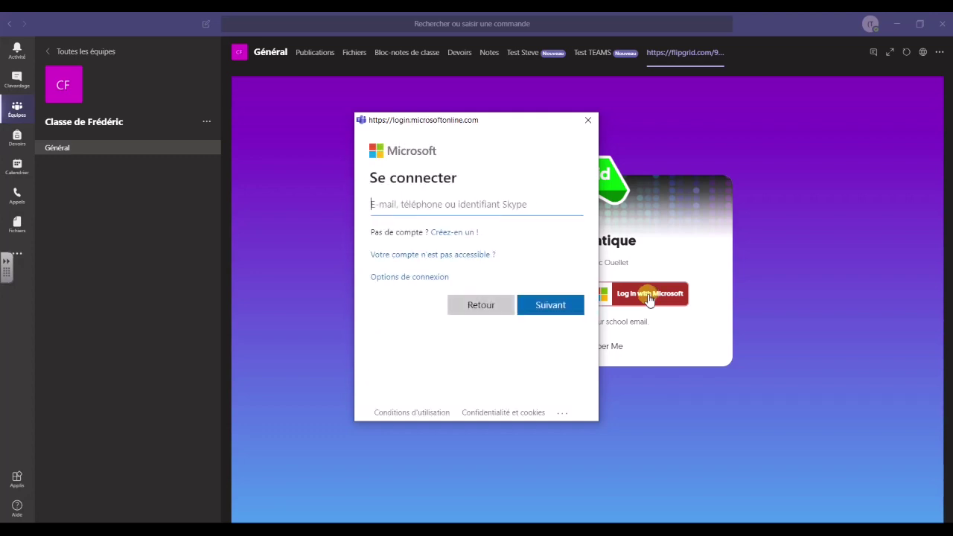
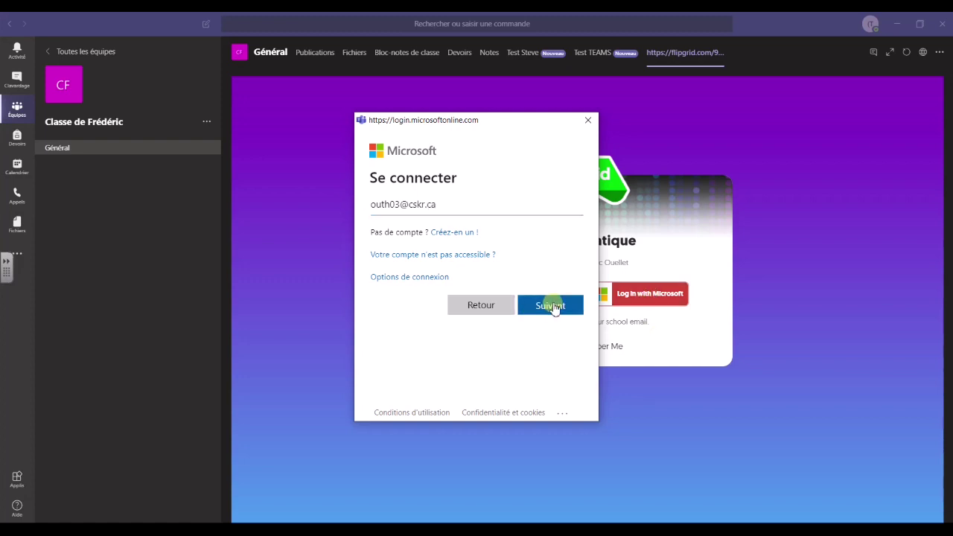
{"action": "left_click", "coordinate": [552, 306]}
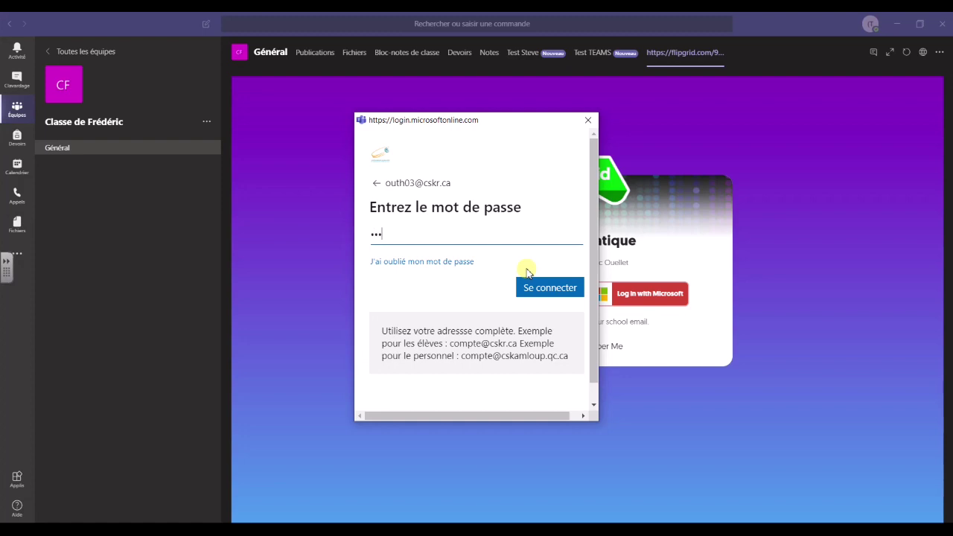
{"action": "left_click", "coordinate": [545, 288]}
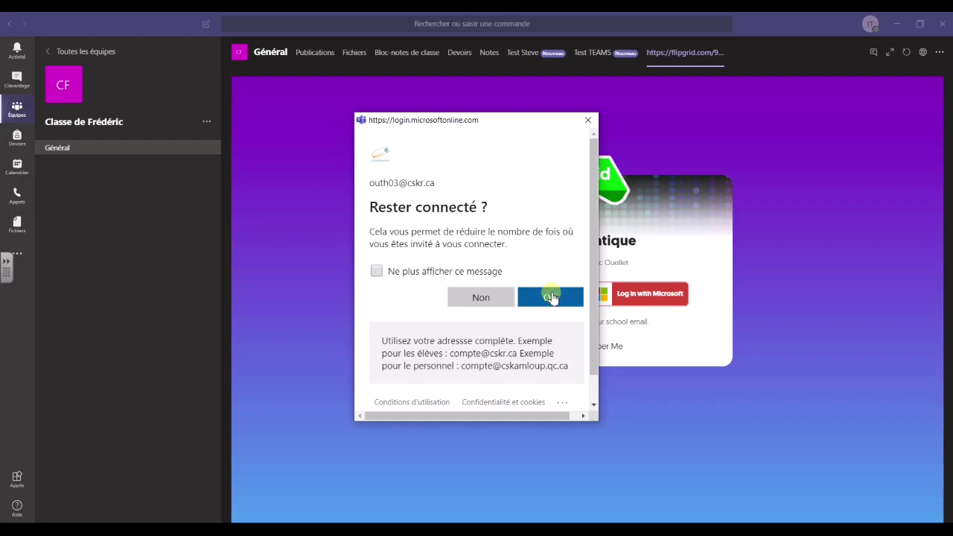
{"action": "left_click", "coordinate": [551, 297]}
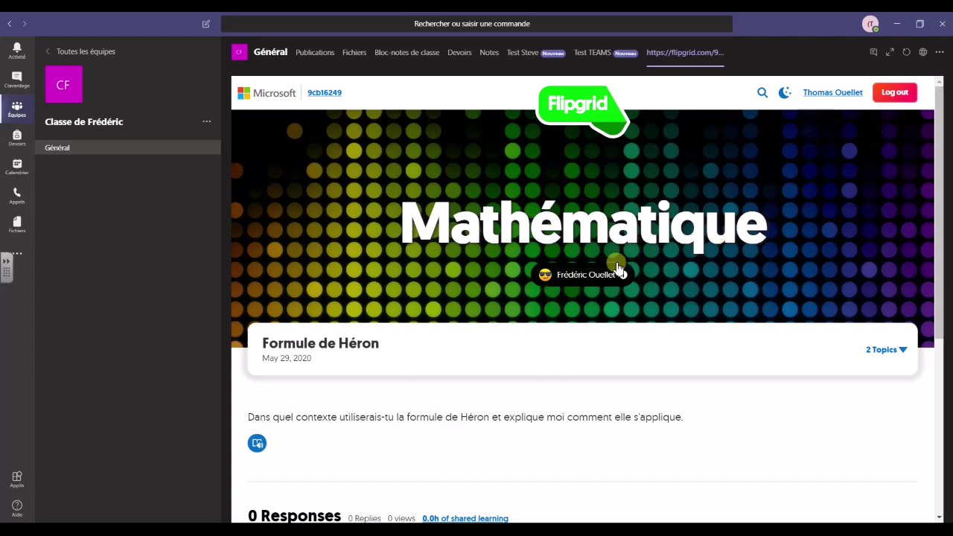
Start a new video response to the Formule de Héron topic
{"action": "scroll", "coordinate": [645, 272], "scroll_direction": "down", "scroll_amount": 1}
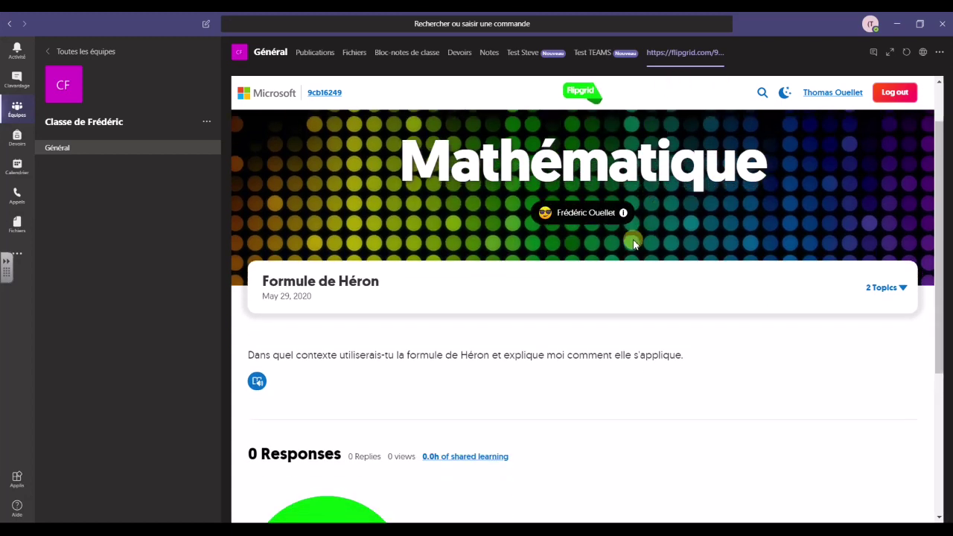
{"action": "scroll", "coordinate": [633, 243], "scroll_direction": "down", "scroll_amount": 1}
{"action": "scroll", "coordinate": [484, 243], "scroll_direction": "up", "scroll_amount": 1}
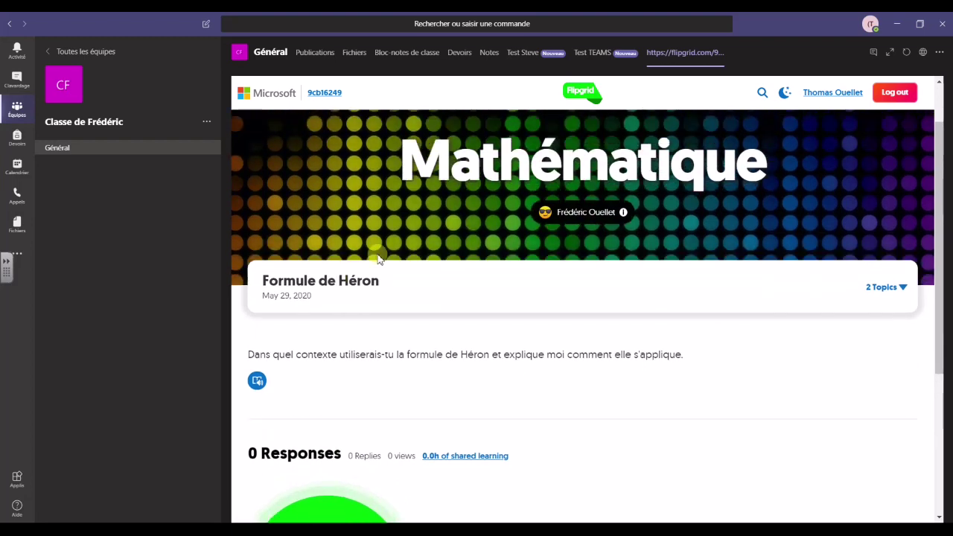
{"action": "scroll", "coordinate": [348, 311], "scroll_direction": "down", "scroll_amount": 1}
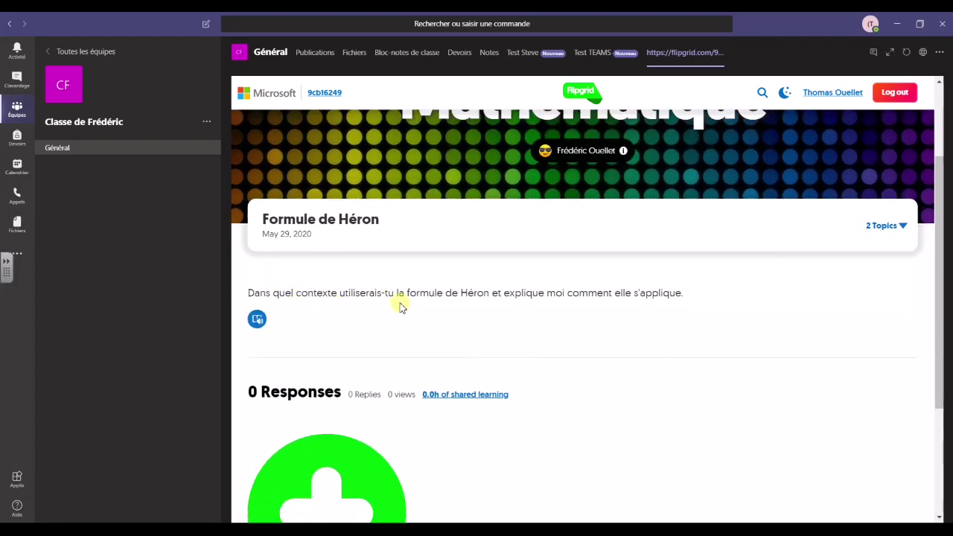
{"action": "scroll", "coordinate": [540, 321], "scroll_direction": "down", "scroll_amount": 1}
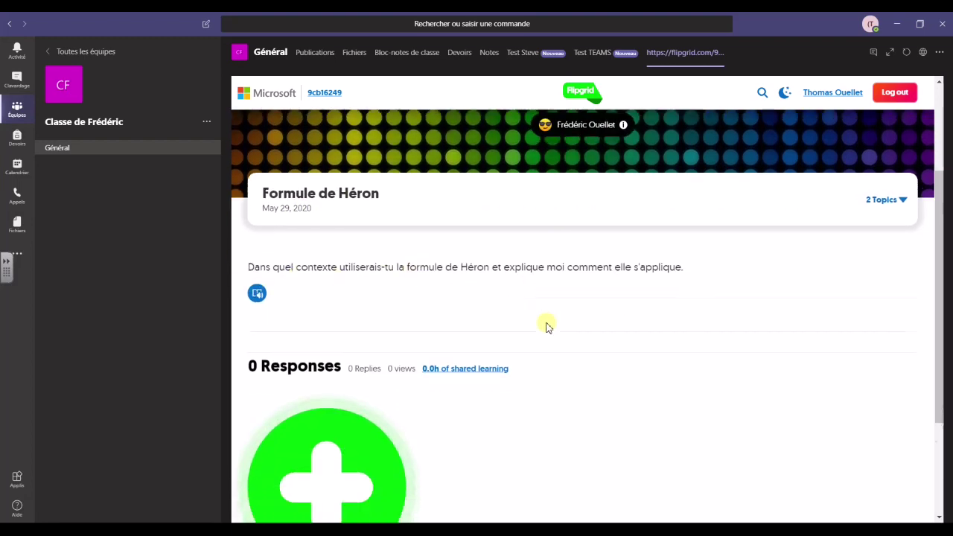
{"action": "scroll", "coordinate": [547, 326], "scroll_direction": "down", "scroll_amount": 1}
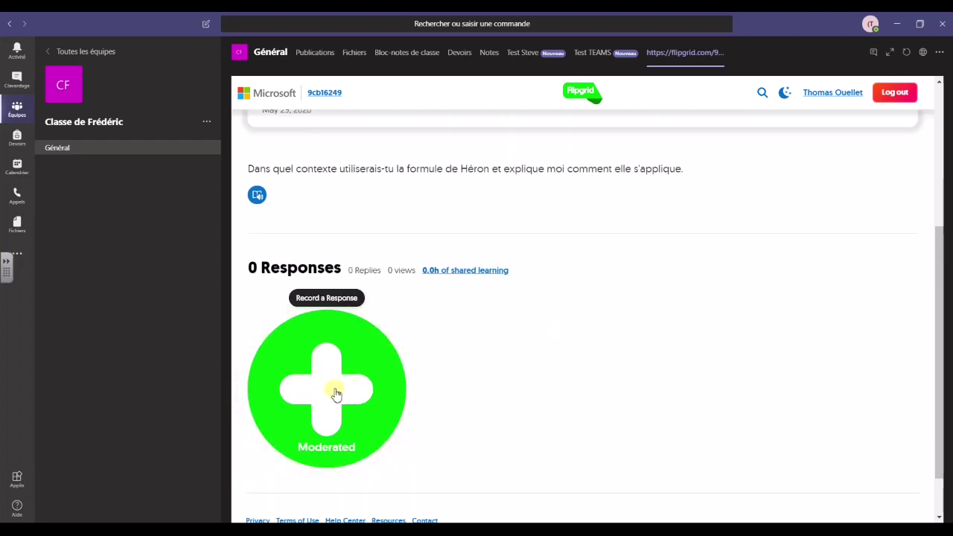
{"action": "scroll", "coordinate": [336, 395], "scroll_direction": "down", "scroll_amount": 1}
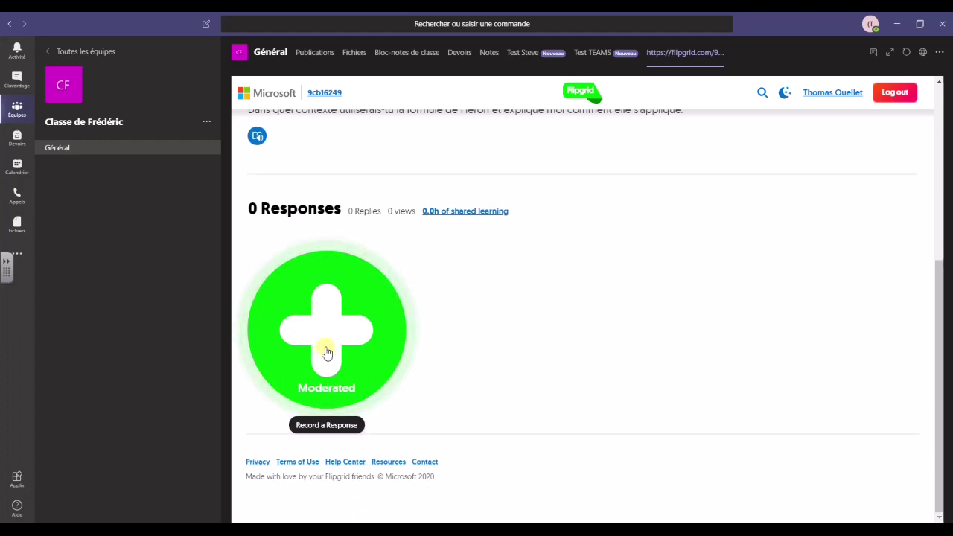
{"action": "left_click", "coordinate": [326, 353]}
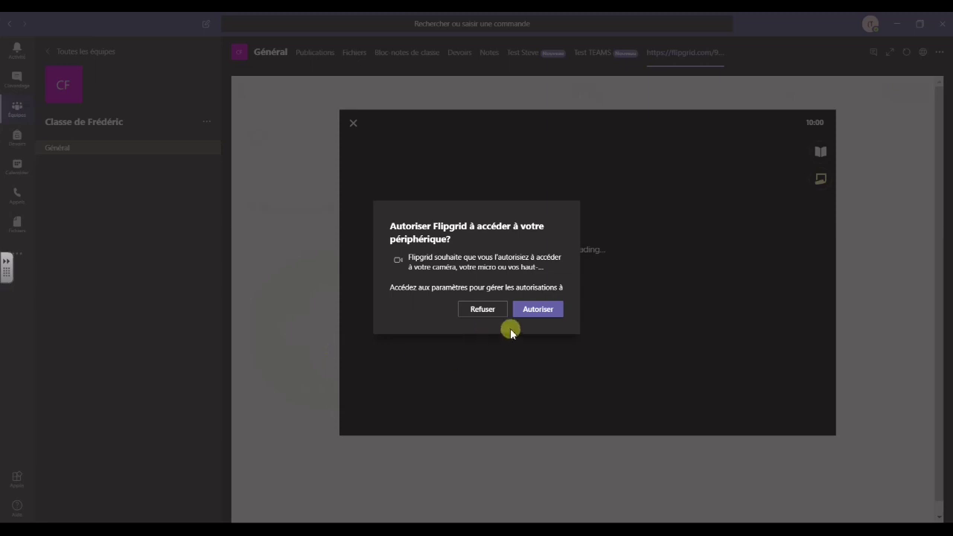
Allow camera and microphone access, record the video answer, and proceed to review it
{"action": "left_click", "coordinate": [539, 311]}
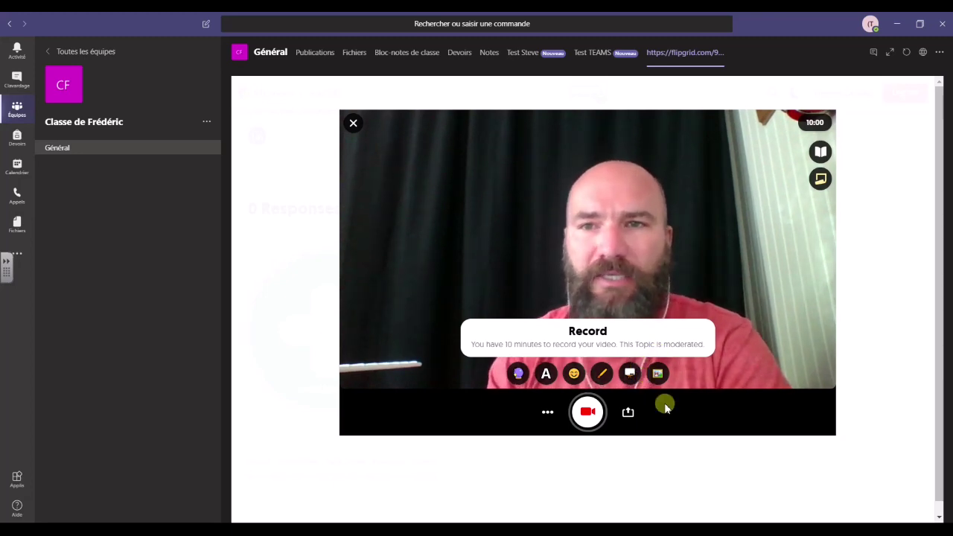
{"action": "left_click", "coordinate": [587, 412]}
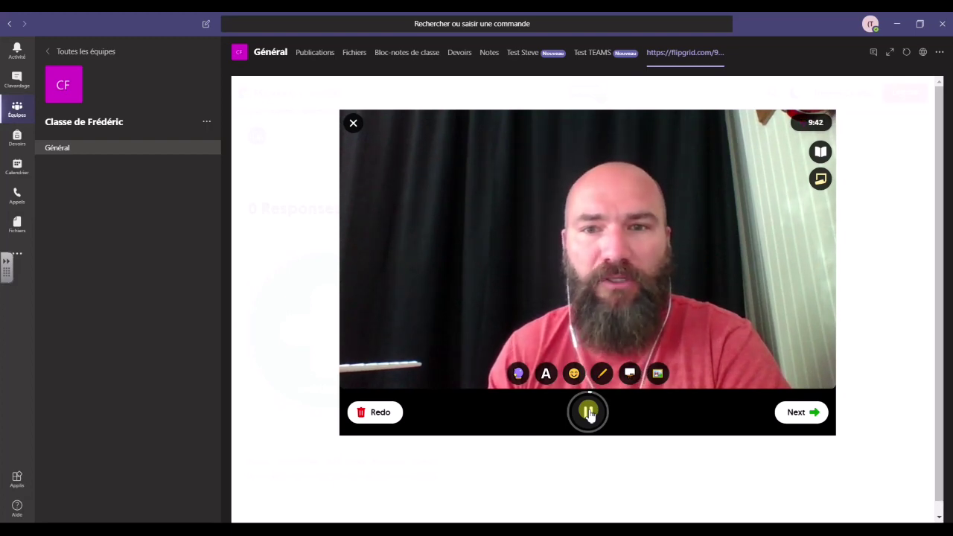
{"action": "left_click", "coordinate": [589, 414]}
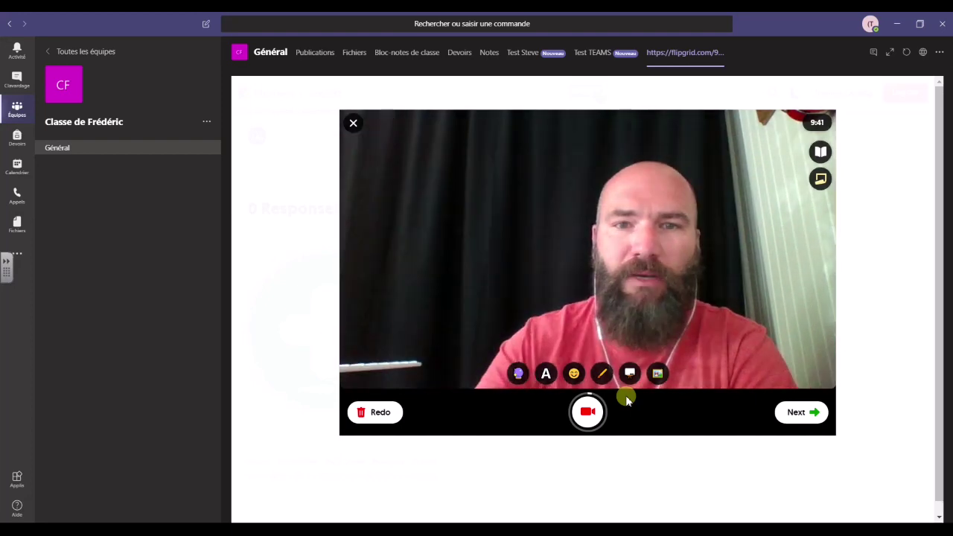
{"action": "left_click", "coordinate": [798, 412]}
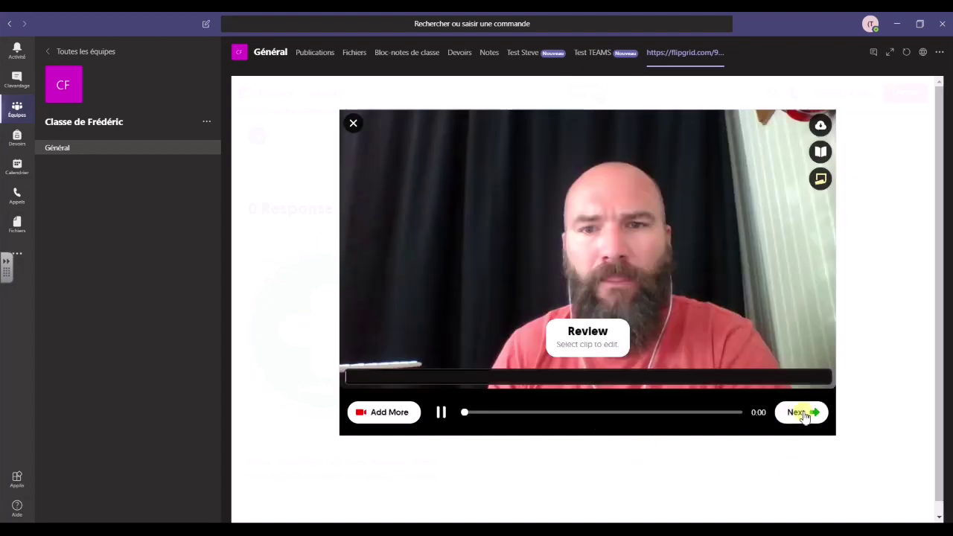
Take and accept a cover selfie for the response
{"action": "left_click", "coordinate": [813, 415]}
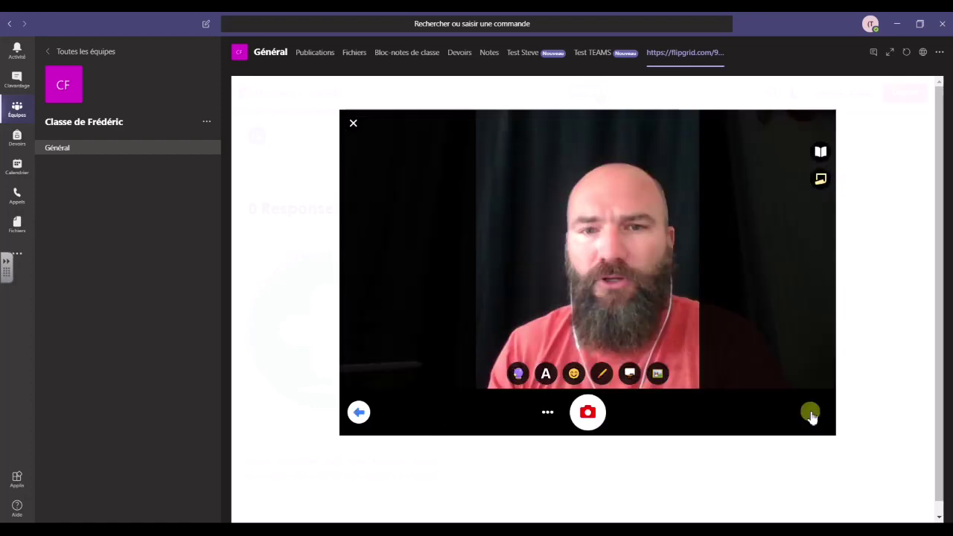
{"action": "left_click", "coordinate": [594, 416]}
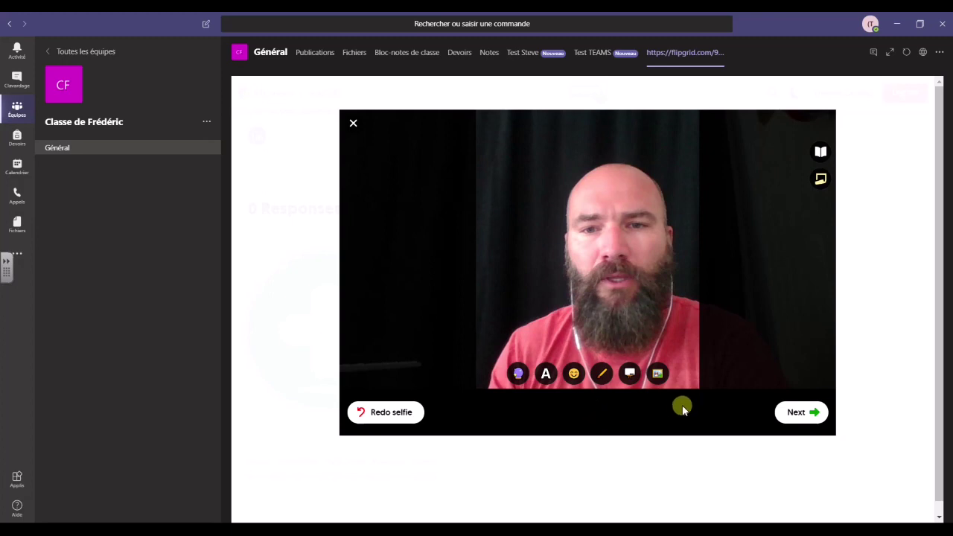
{"action": "left_click", "coordinate": [799, 412]}
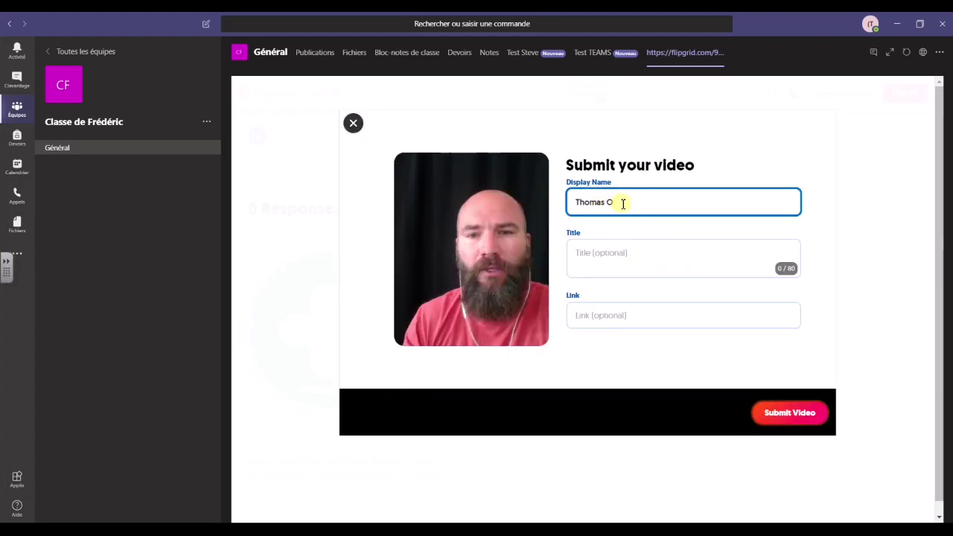
Title the video 'Formule de Héron', submit it, and complete the confirmation
{"action": "left_click", "coordinate": [616, 253]}
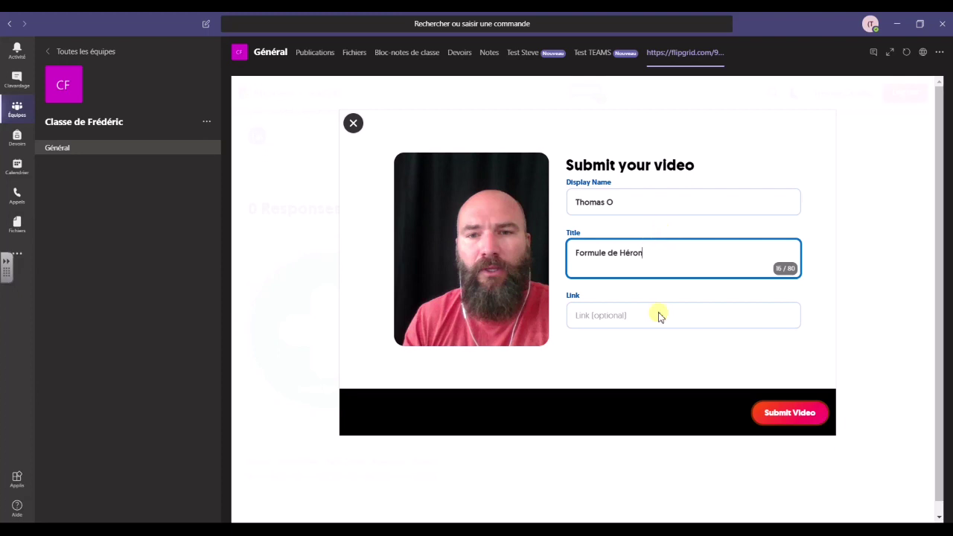
{"action": "left_click", "coordinate": [777, 414]}
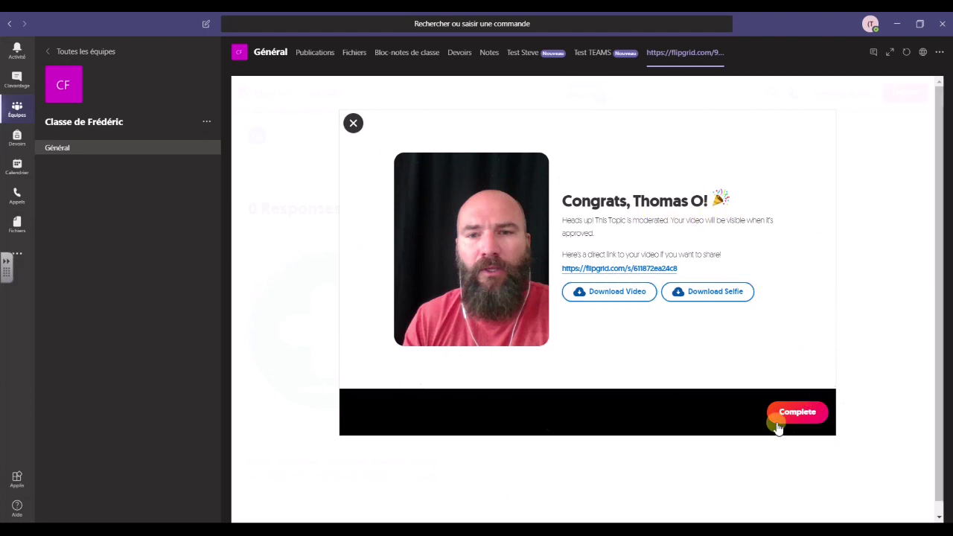
{"action": "left_click", "coordinate": [789, 419]}
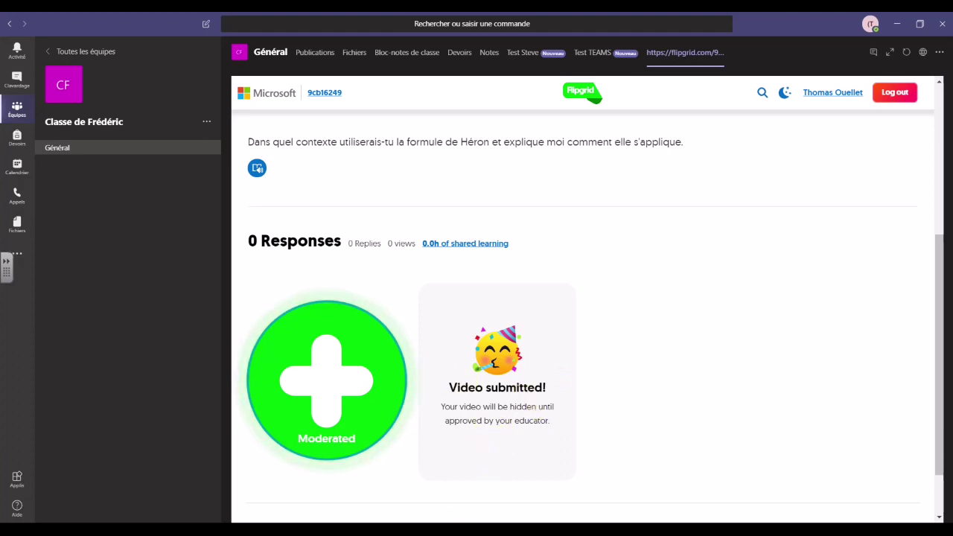
Reload the Formule de Héron Topic Details page in the teacher's Chrome window to show new responses
{"action": "mouse_move", "coordinate": [443, 531]}
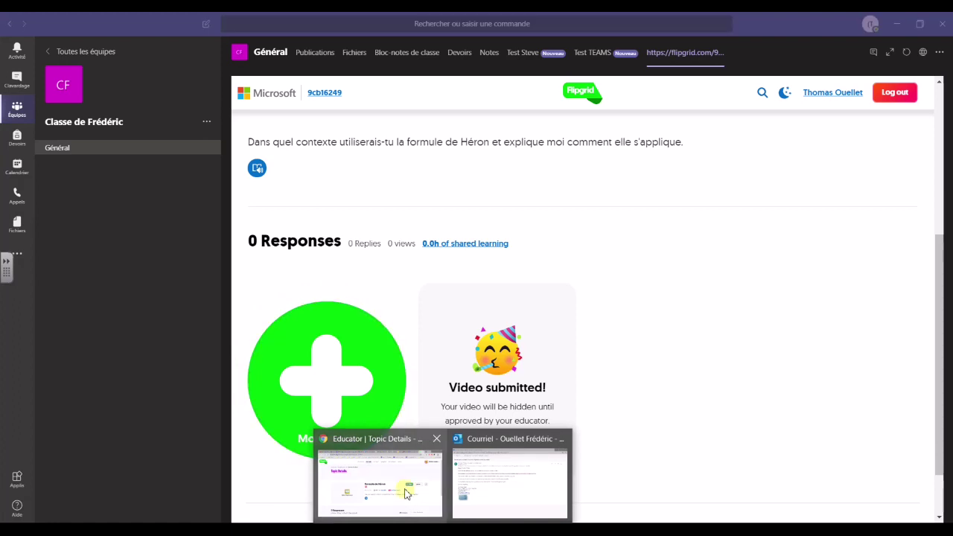
{"action": "left_click", "coordinate": [406, 488]}
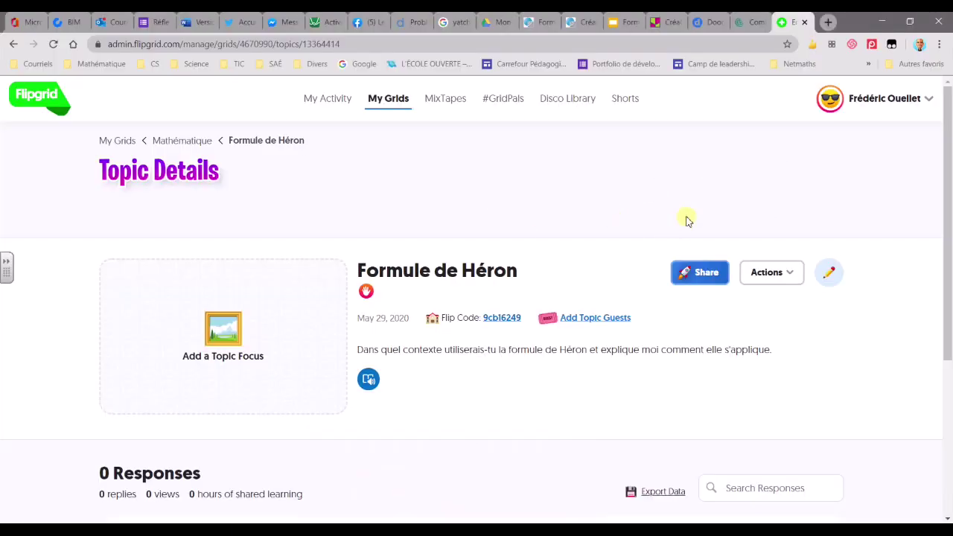
{"action": "scroll", "coordinate": [546, 239], "scroll_direction": "down", "scroll_amount": 1}
{"action": "scroll", "coordinate": [547, 239], "scroll_direction": "up", "scroll_amount": 1}
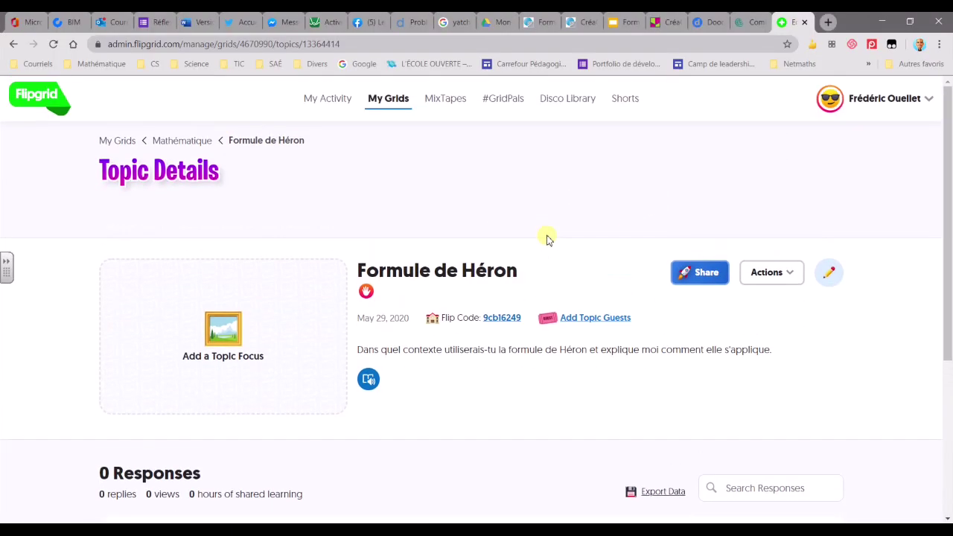
{"action": "scroll", "coordinate": [451, 240], "scroll_direction": "down", "scroll_amount": 3}
{"action": "scroll", "coordinate": [346, 221], "scroll_direction": "down", "scroll_amount": 1}
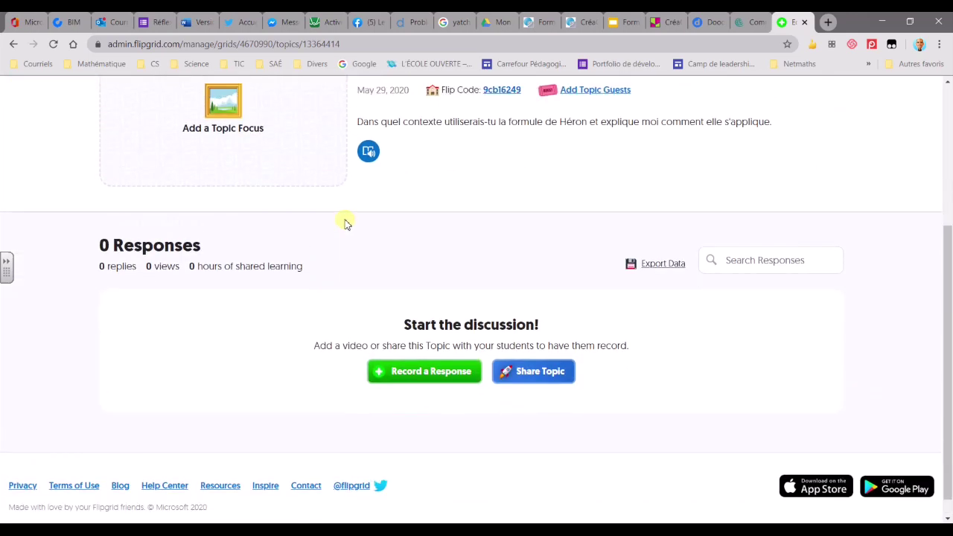
{"action": "scroll", "coordinate": [328, 218], "scroll_direction": "up", "scroll_amount": 4}
{"action": "left_click", "coordinate": [52, 45]}
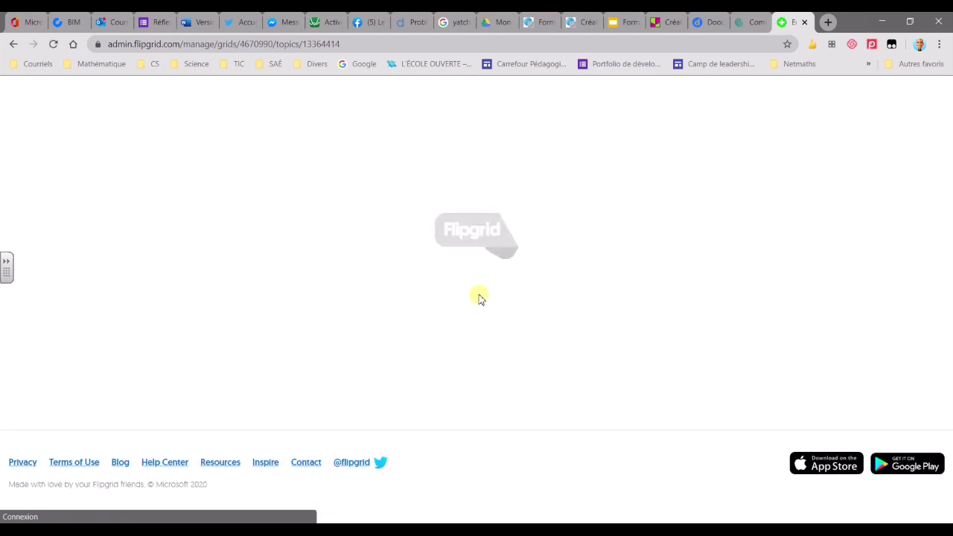
Open the student's response, pause its video after reviewing feedback, then close the view
{"action": "scroll", "coordinate": [522, 322], "scroll_direction": "down", "scroll_amount": 2}
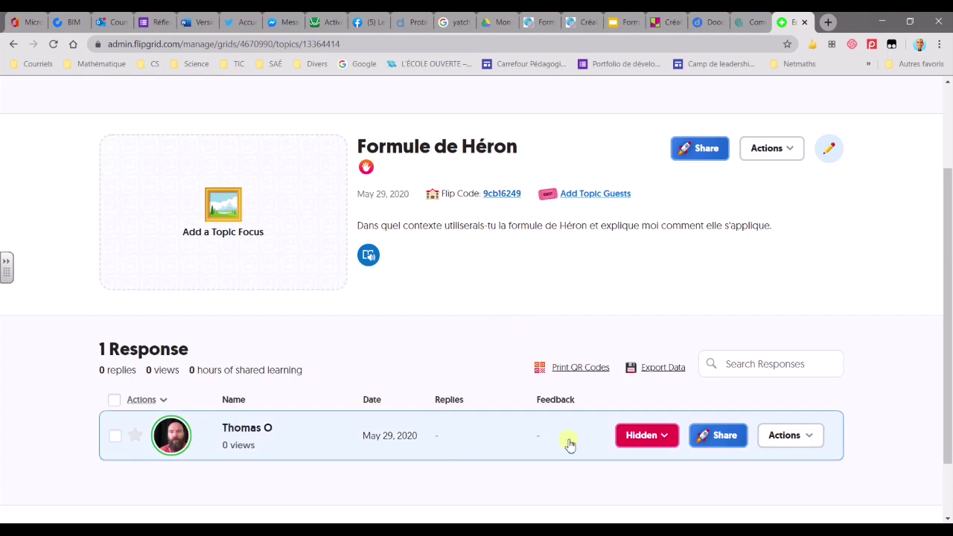
{"action": "left_click", "coordinate": [239, 432]}
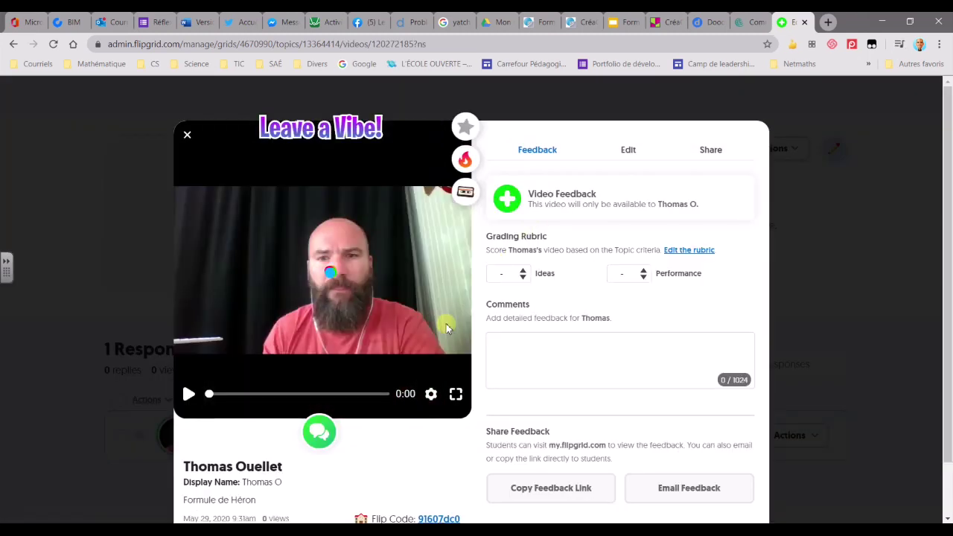
{"action": "scroll", "coordinate": [649, 341], "scroll_direction": "down", "scroll_amount": 1}
{"action": "scroll", "coordinate": [571, 276], "scroll_direction": "up", "scroll_amount": 1}
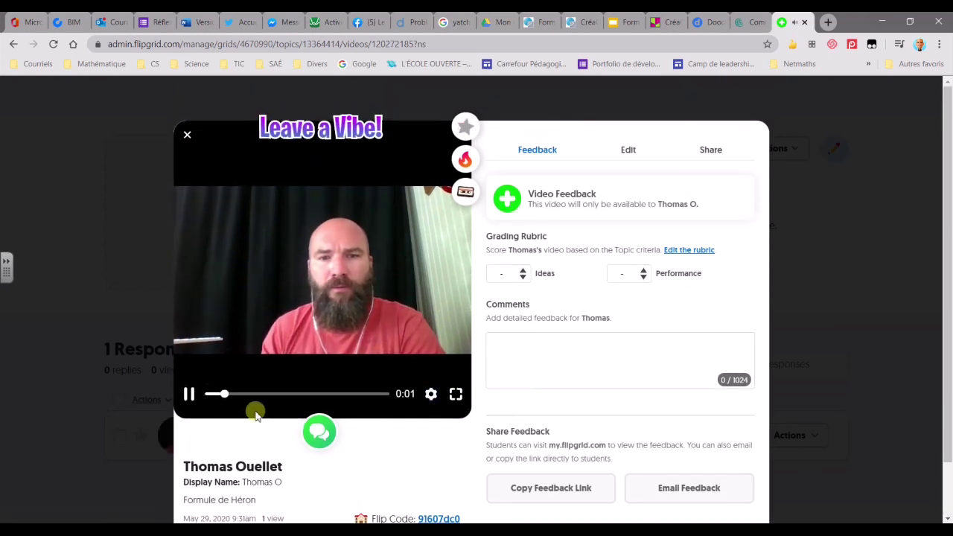
{"action": "left_click", "coordinate": [188, 395]}
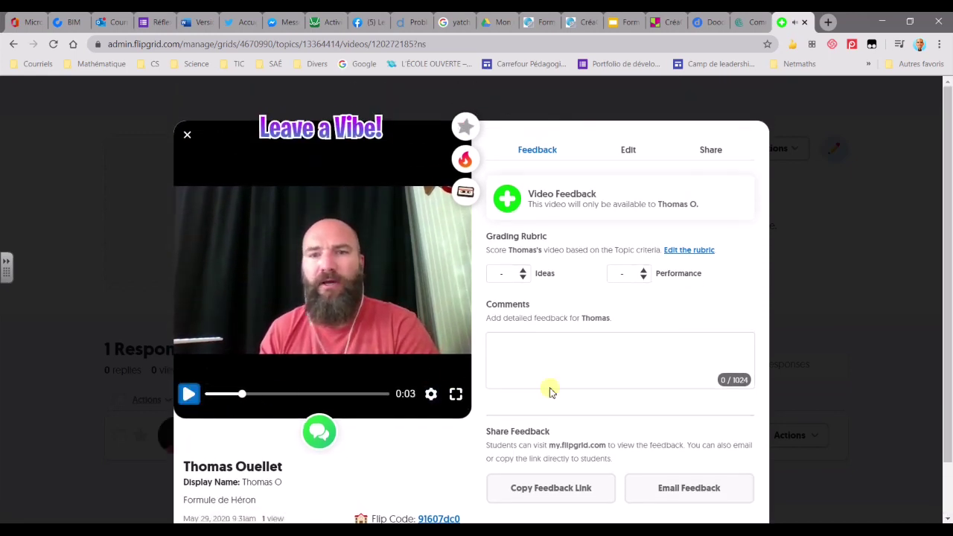
{"action": "scroll", "coordinate": [666, 350], "scroll_direction": "down", "scroll_amount": 1}
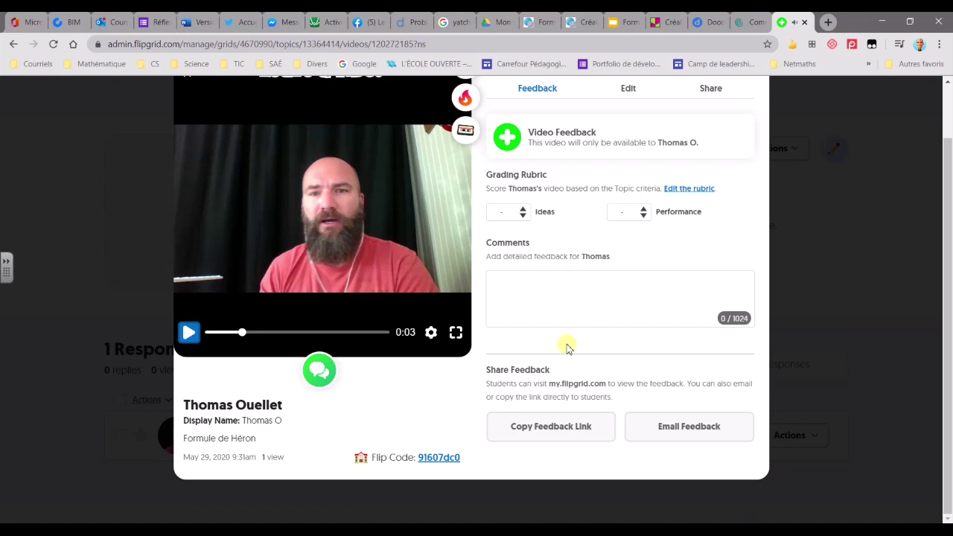
{"action": "scroll", "coordinate": [660, 317], "scroll_direction": "up", "scroll_amount": 1}
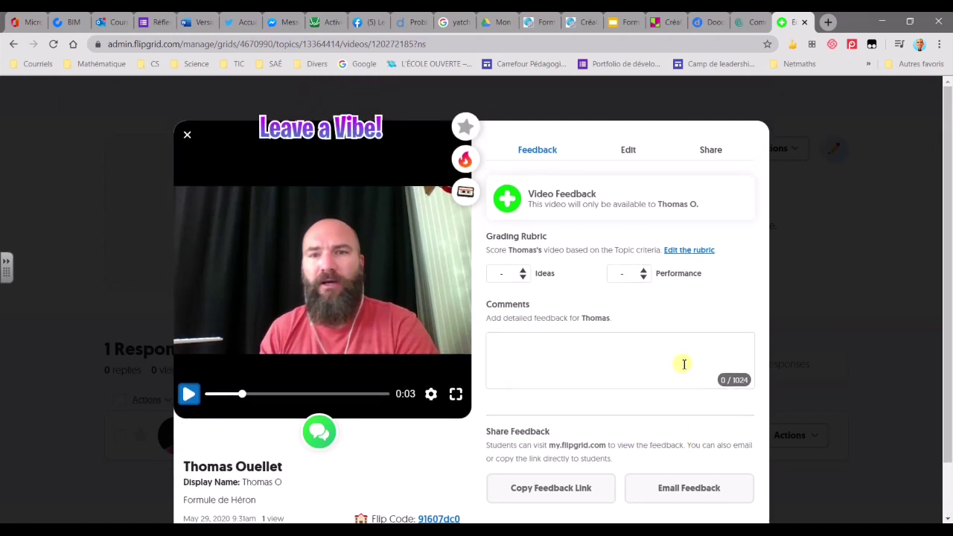
{"action": "scroll", "coordinate": [649, 353], "scroll_direction": "down", "scroll_amount": 1}
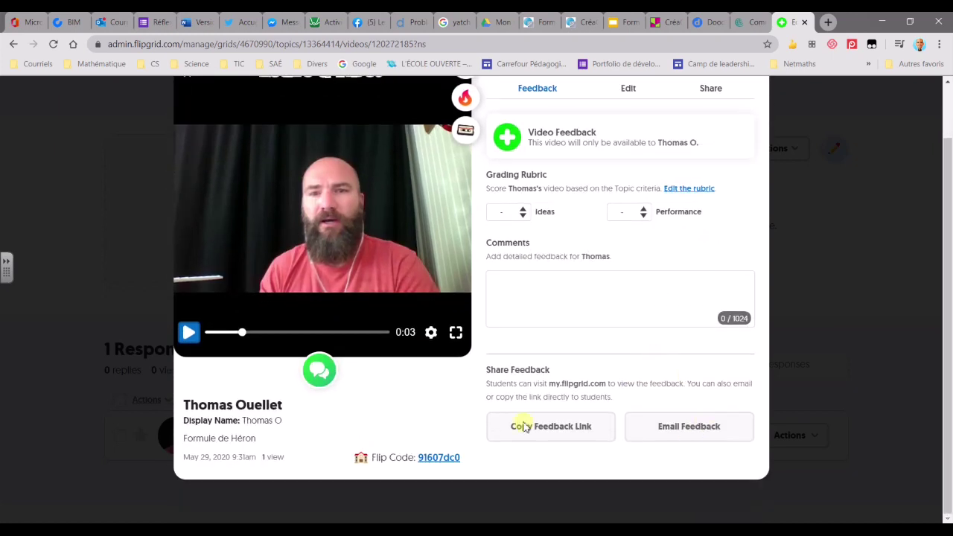
{"action": "scroll", "coordinate": [582, 330], "scroll_direction": "up", "scroll_amount": 1}
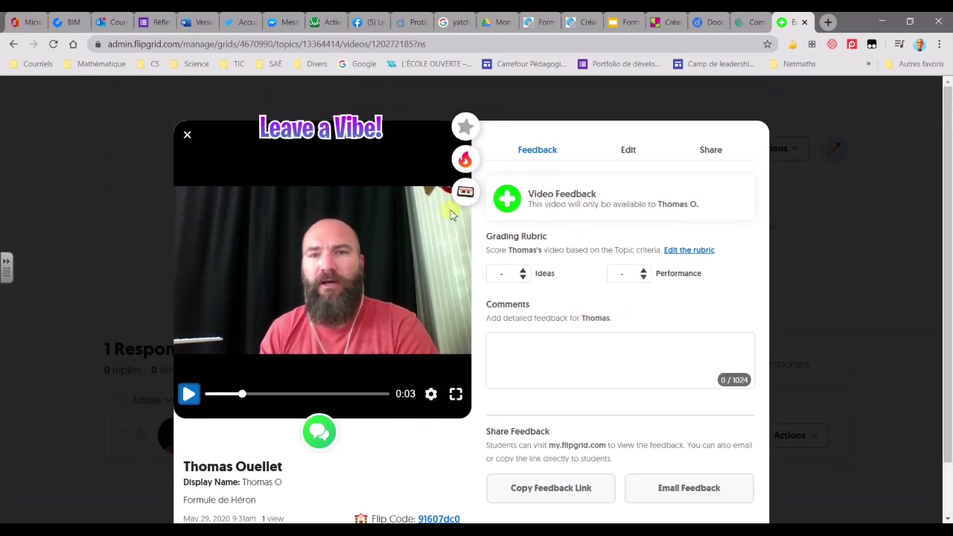
{"action": "scroll", "coordinate": [660, 294], "scroll_direction": "down", "scroll_amount": 1}
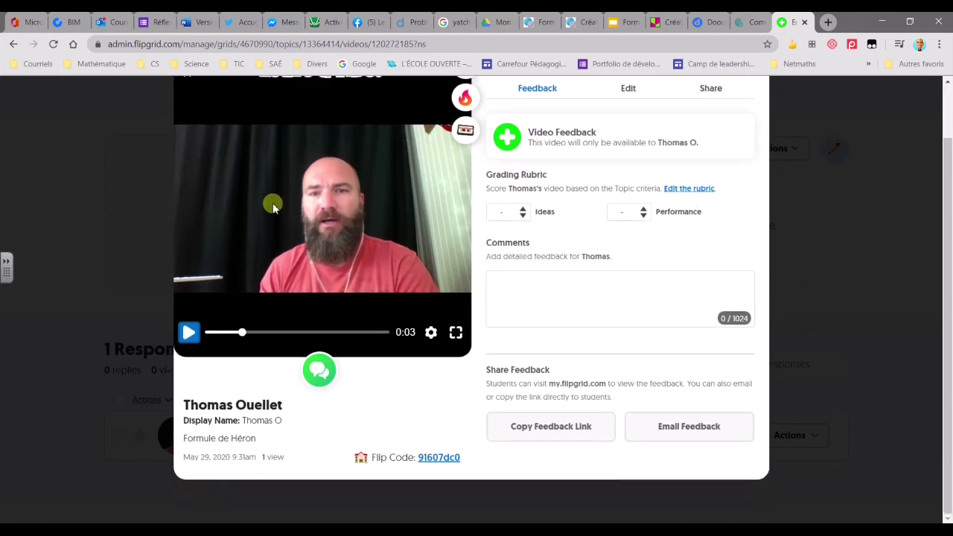
{"action": "scroll", "coordinate": [274, 208], "scroll_direction": "up", "scroll_amount": 1}
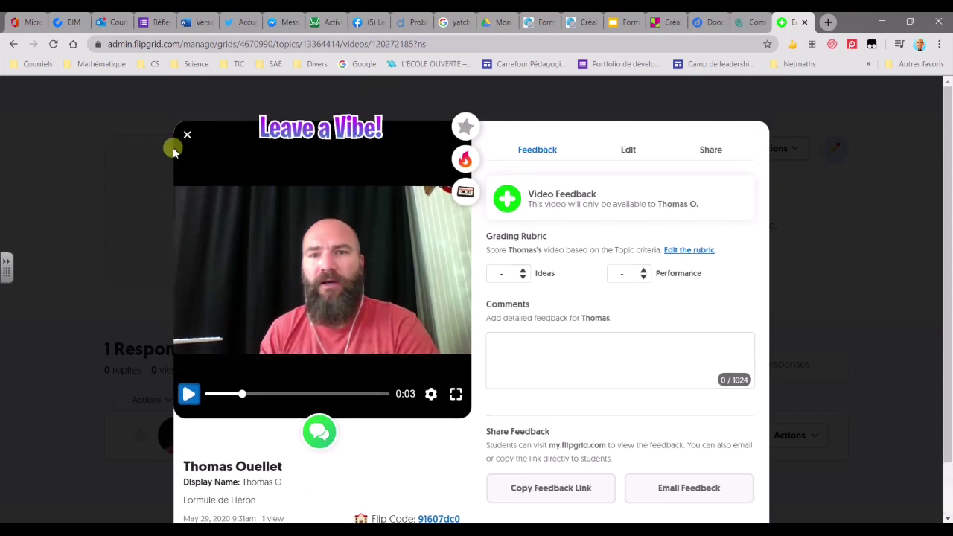
{"action": "left_click", "coordinate": [187, 137]}
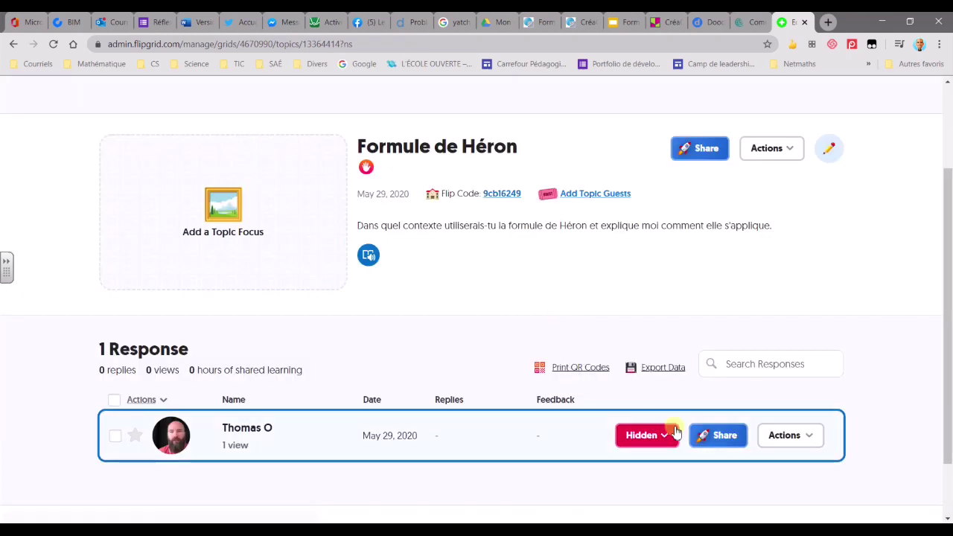
Change the student's response status from Hidden to Active in its status dropdown
{"action": "left_click", "coordinate": [791, 438]}
{"action": "scroll", "coordinate": [795, 442], "scroll_direction": "down", "scroll_amount": 1}
{"action": "scroll", "coordinate": [795, 442], "scroll_direction": "down", "scroll_amount": 1}
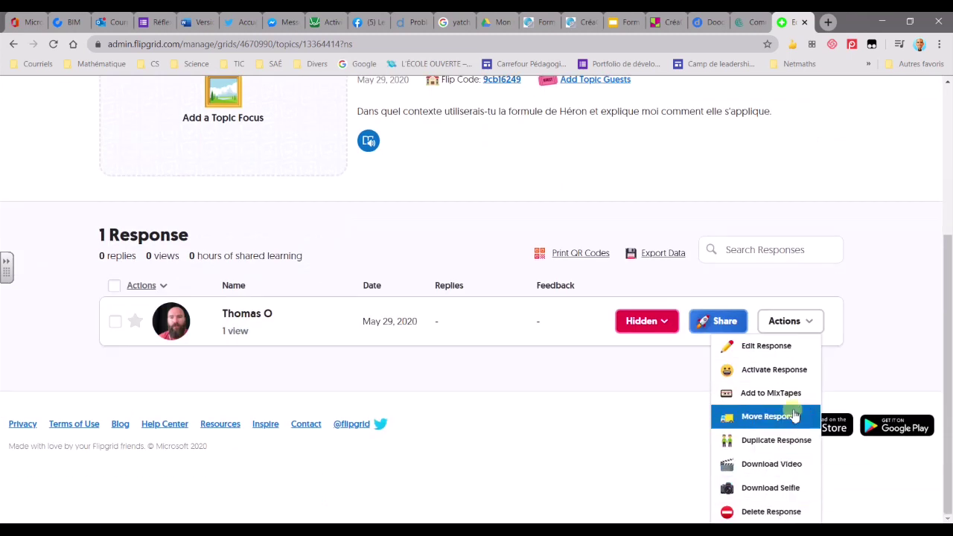
{"action": "left_click", "coordinate": [686, 357]}
{"action": "left_click", "coordinate": [666, 358]}
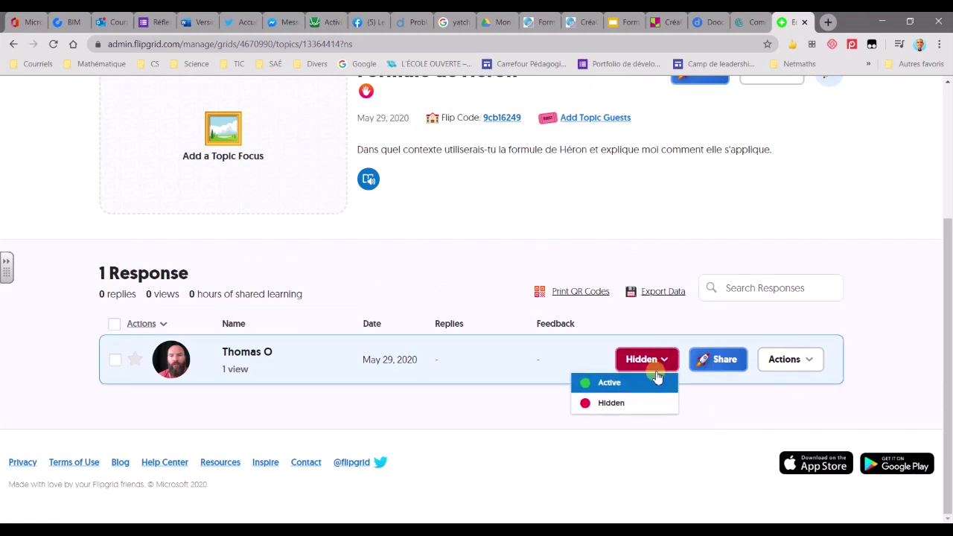
{"action": "left_click", "coordinate": [604, 384]}
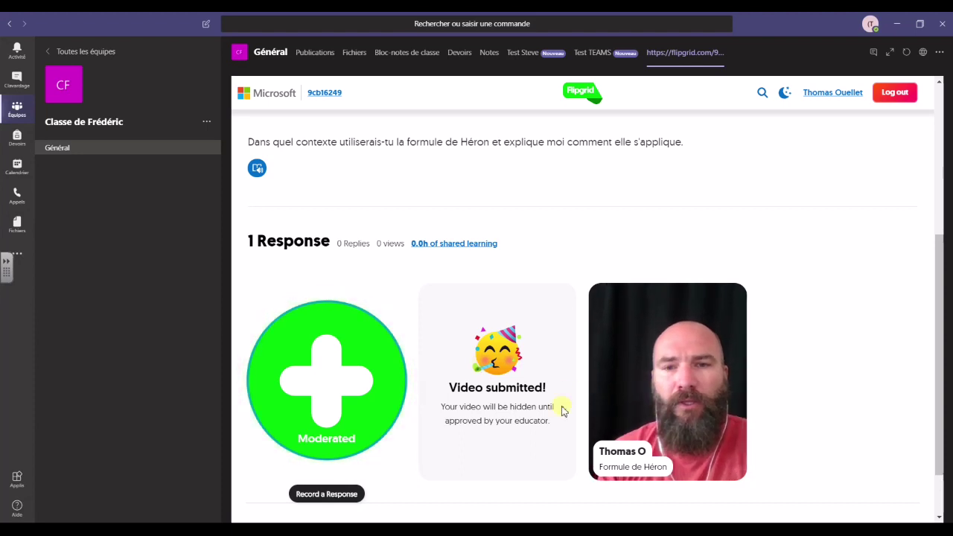
Play the approved student video from the Formule de Héron grid in Teams, then close the player
{"action": "scroll", "coordinate": [616, 423], "scroll_direction": "down", "scroll_amount": 2}
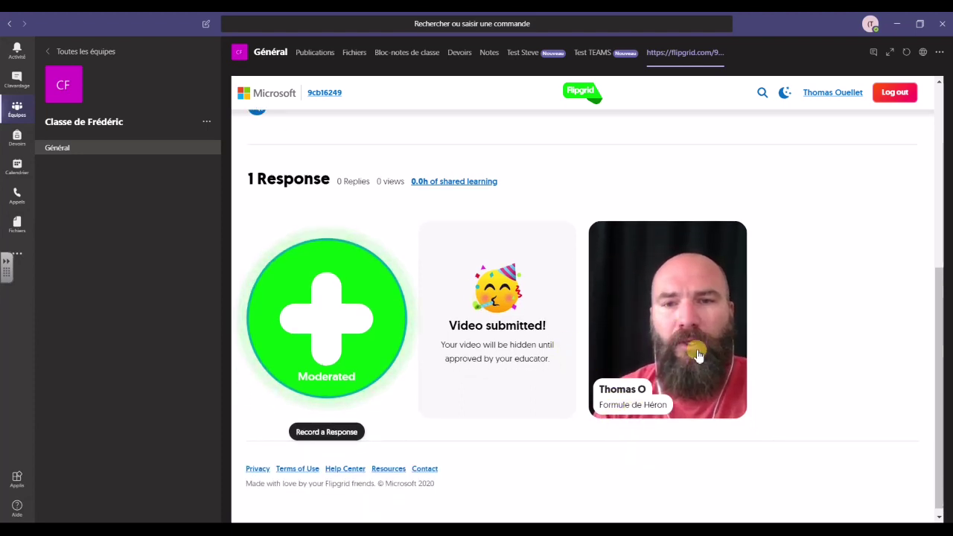
{"action": "left_click", "coordinate": [655, 370]}
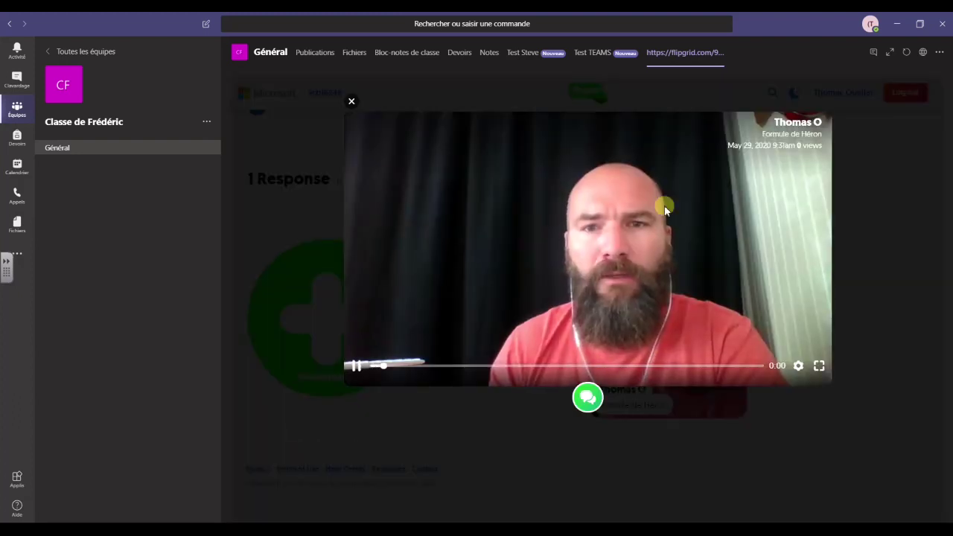
{"action": "left_click", "coordinate": [351, 102]}
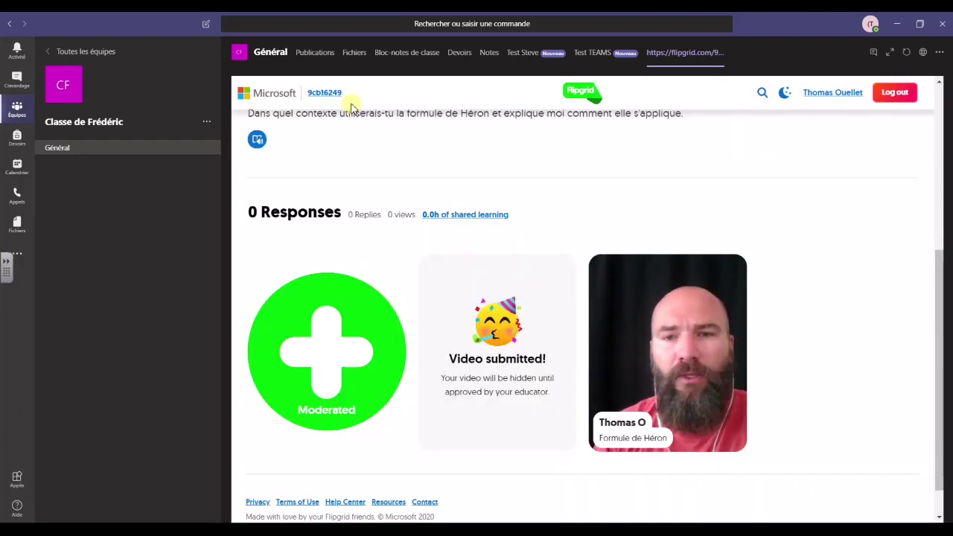
{"action": "scroll", "coordinate": [394, 324], "scroll_direction": "up", "scroll_amount": 2}
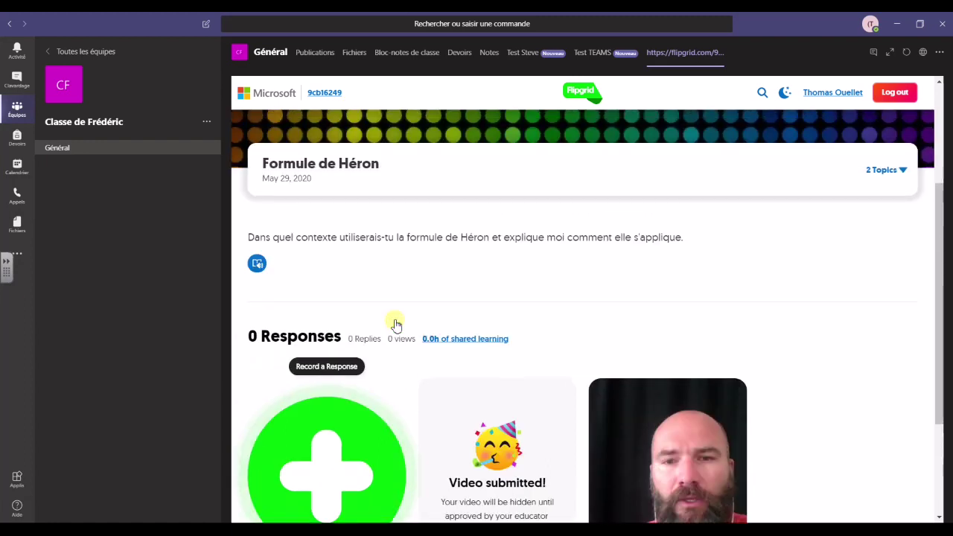
{"action": "scroll", "coordinate": [394, 324], "scroll_direction": "down", "scroll_amount": 1}
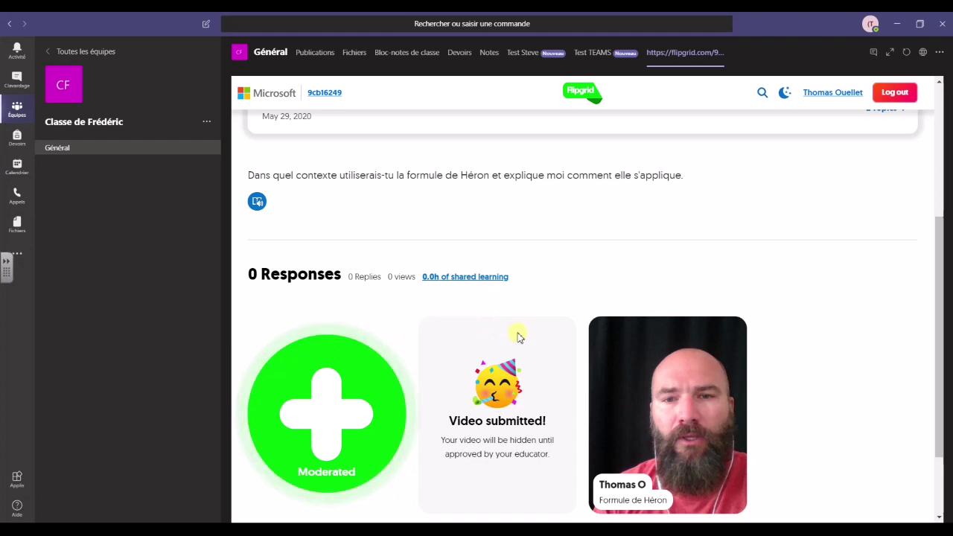
{"action": "scroll", "coordinate": [519, 337], "scroll_direction": "down", "scroll_amount": 1}
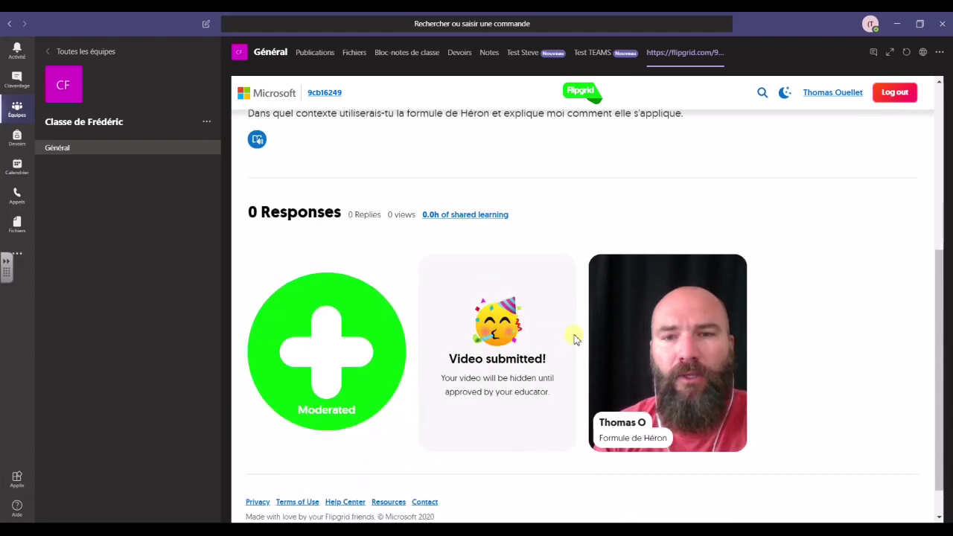
{"action": "scroll", "coordinate": [574, 339], "scroll_direction": "up", "scroll_amount": 1}
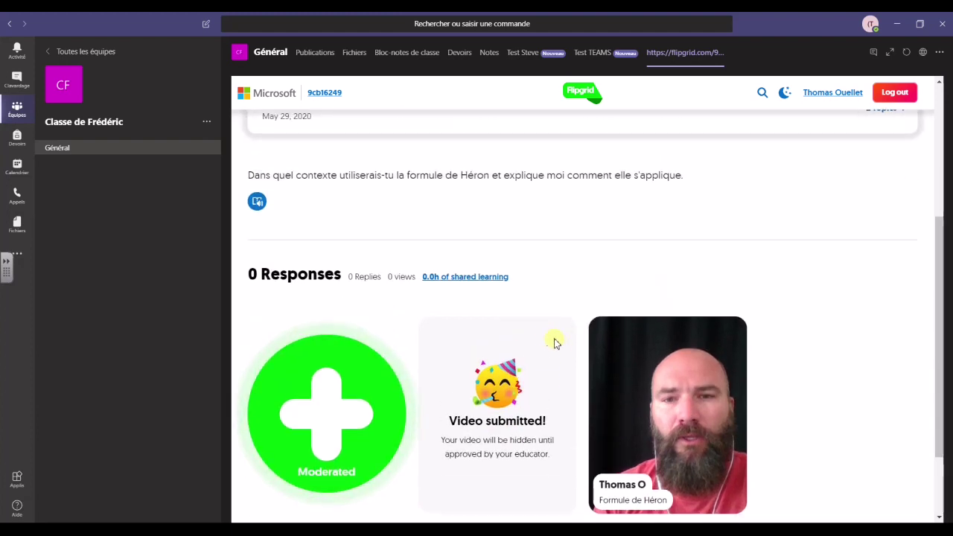